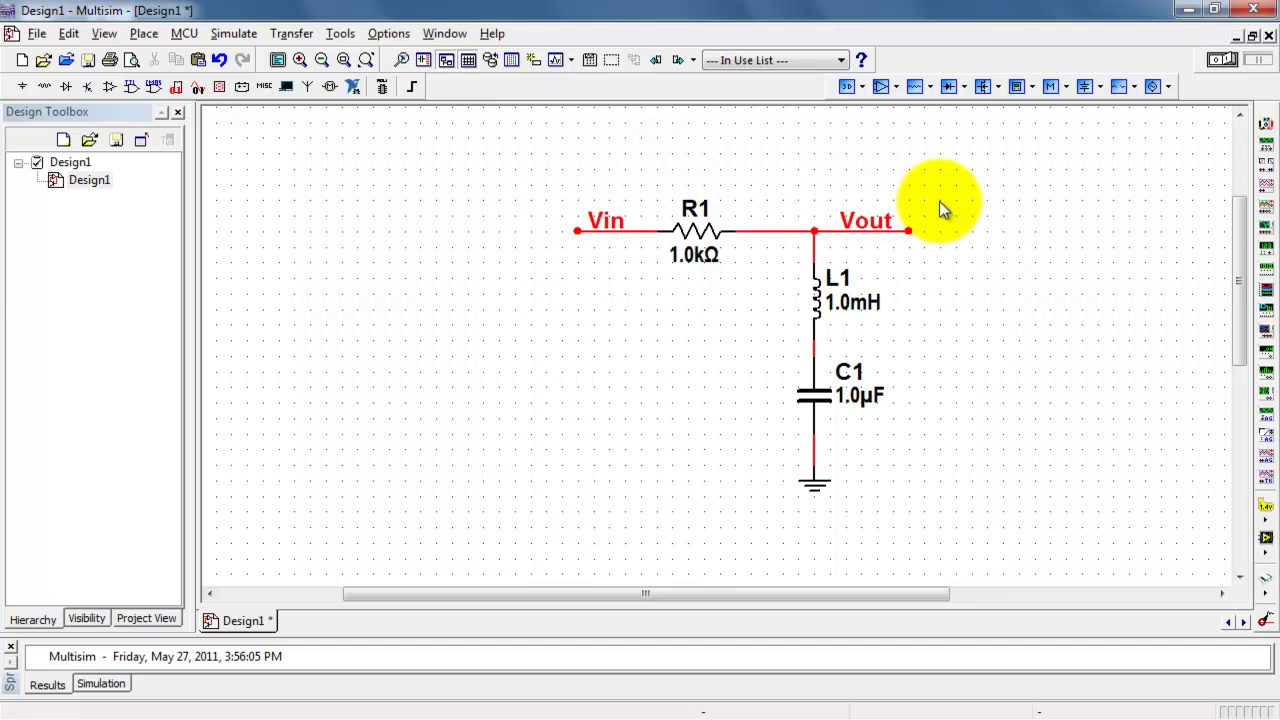
- Check the signal source list, close it, and hide the Virtual toolbar
click(1168, 87)
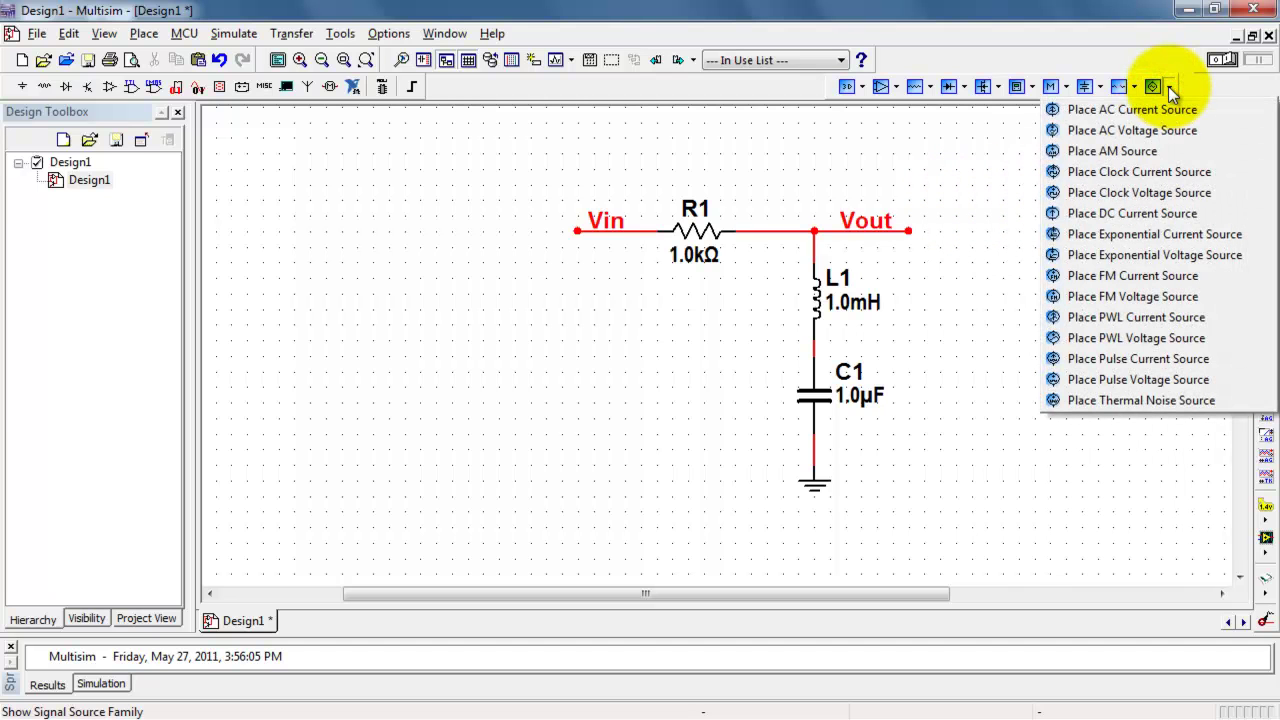
click(977, 152)
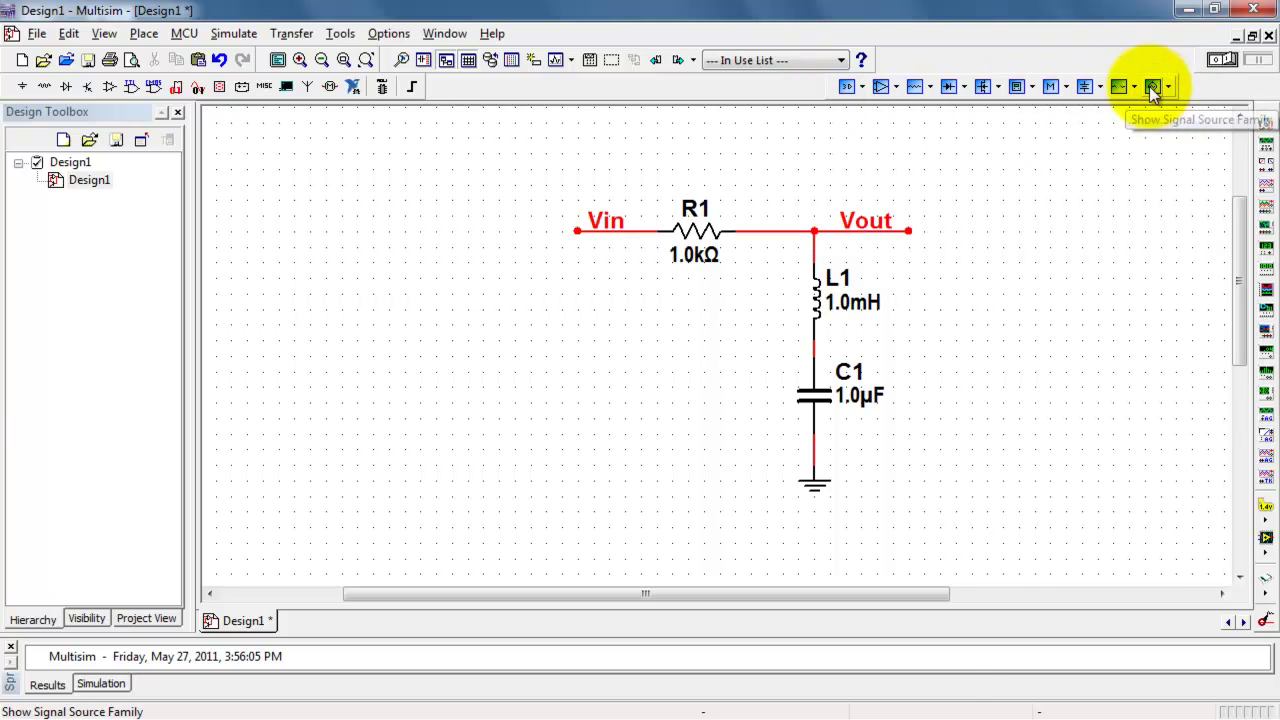
right_click(777, 92)
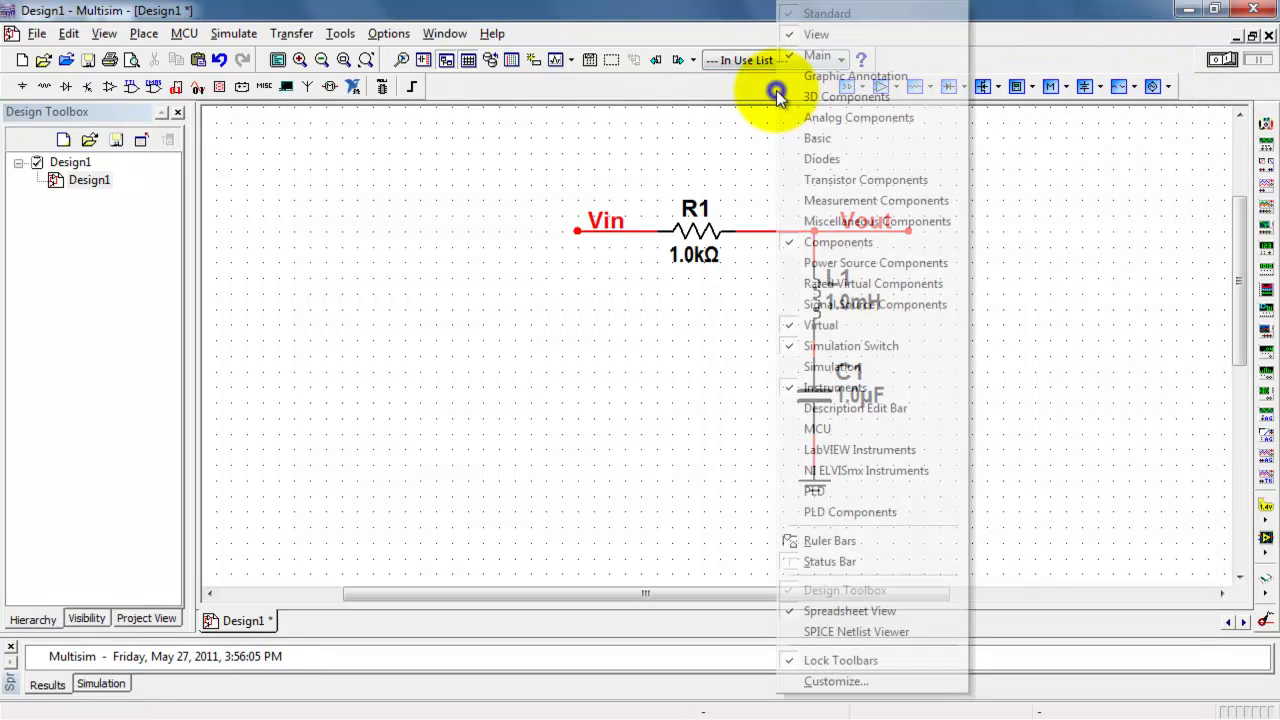
click(812, 325)
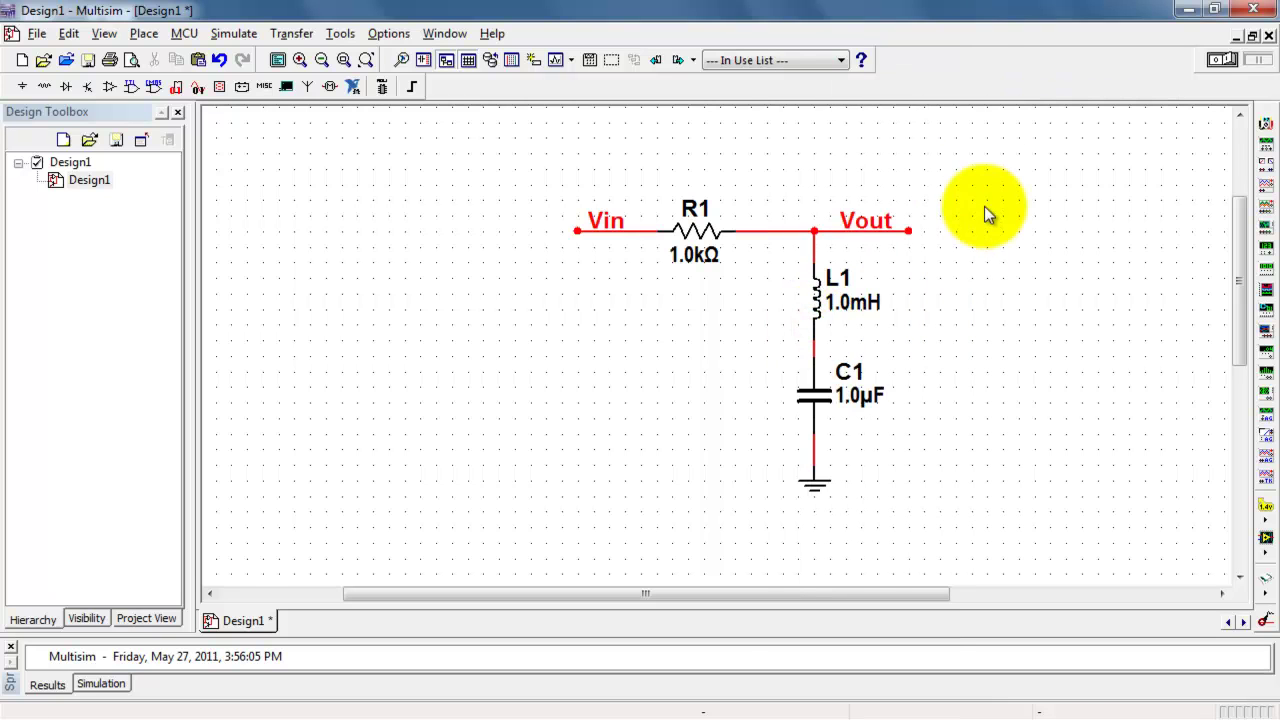
- Show the Virtual toolbar again and reopen the Signal Source Family list
right_click(979, 80)
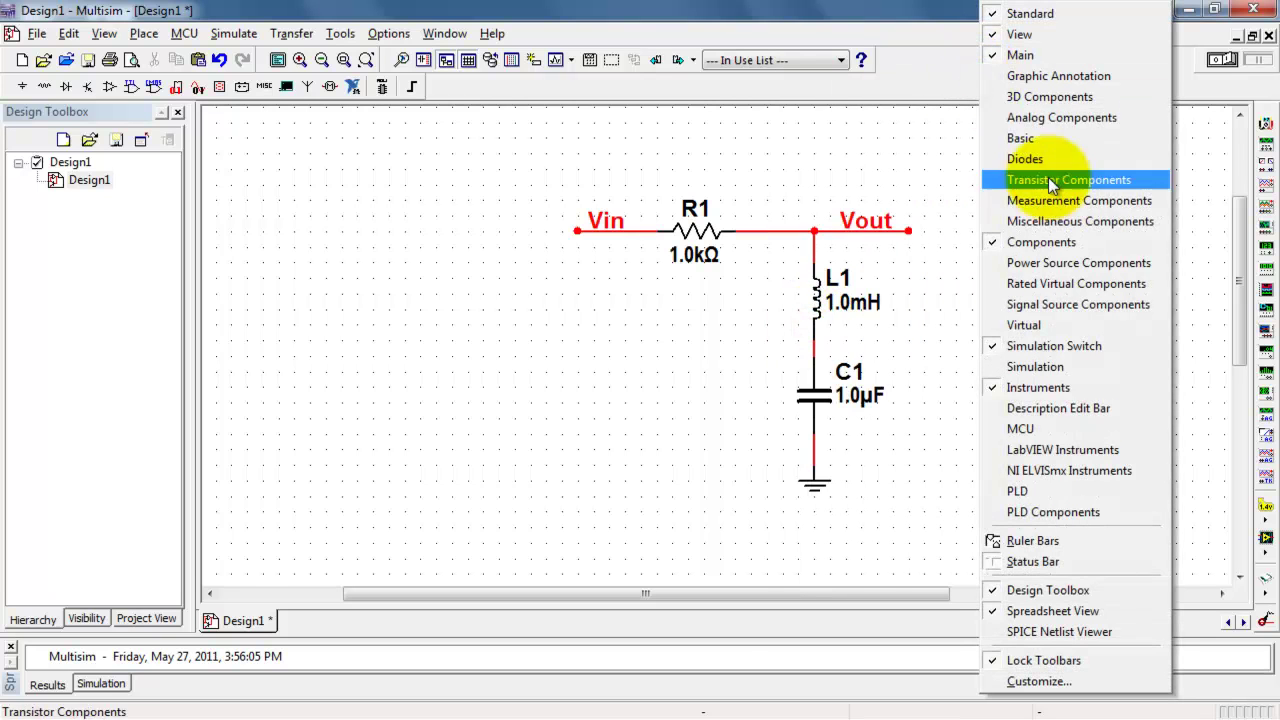
click(1048, 325)
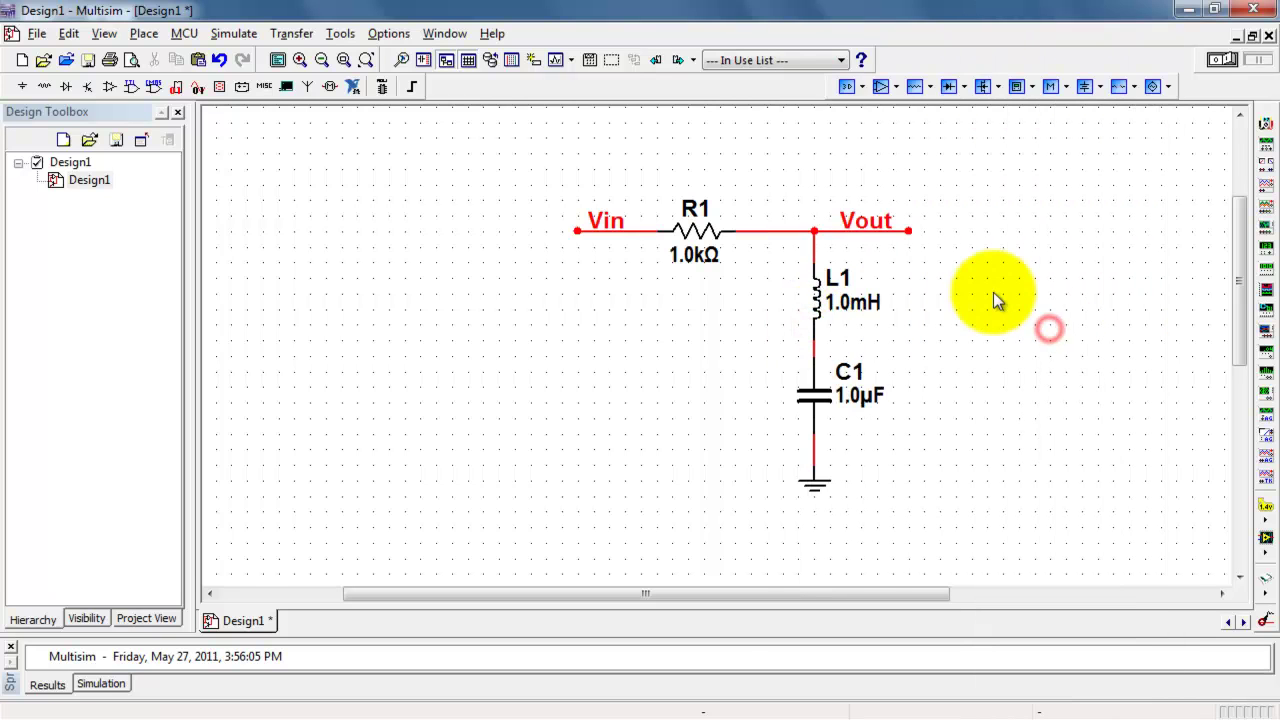
click(1168, 87)
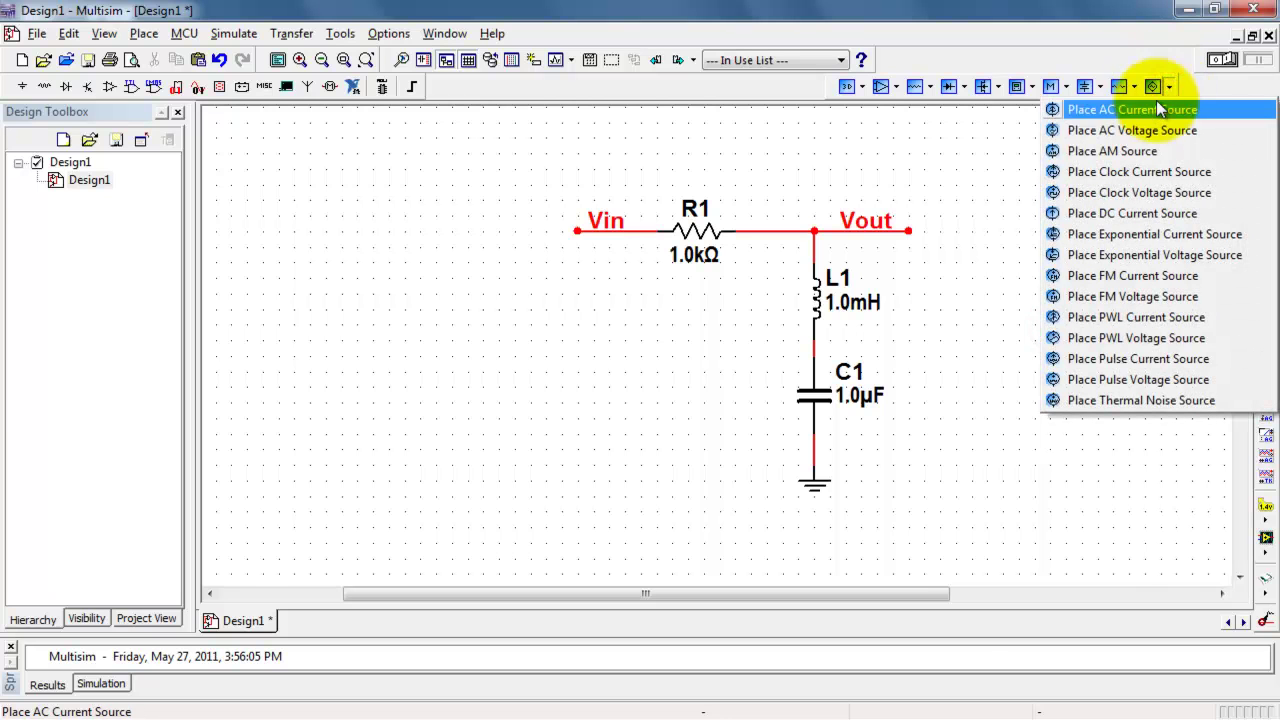
- Place AC voltage source V1 left of the circuit with its label above it
click(1148, 140)
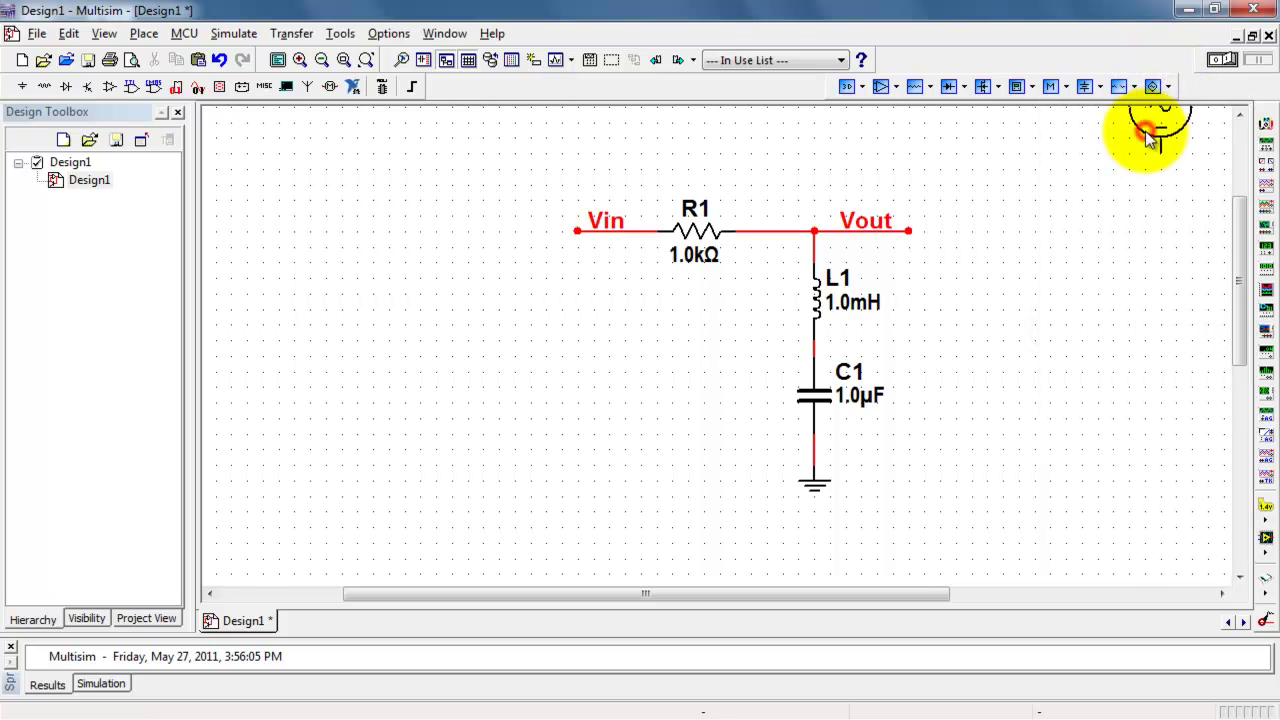
click(519, 392)
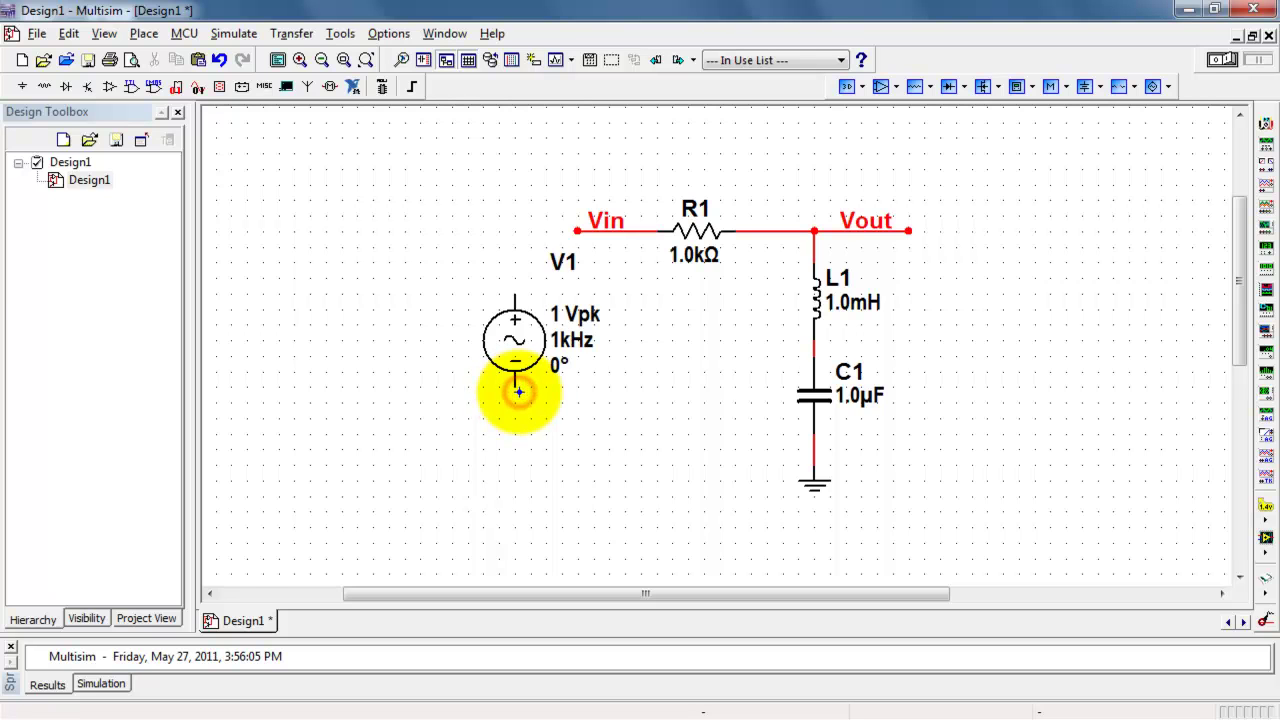
drag(563, 261, 565, 276)
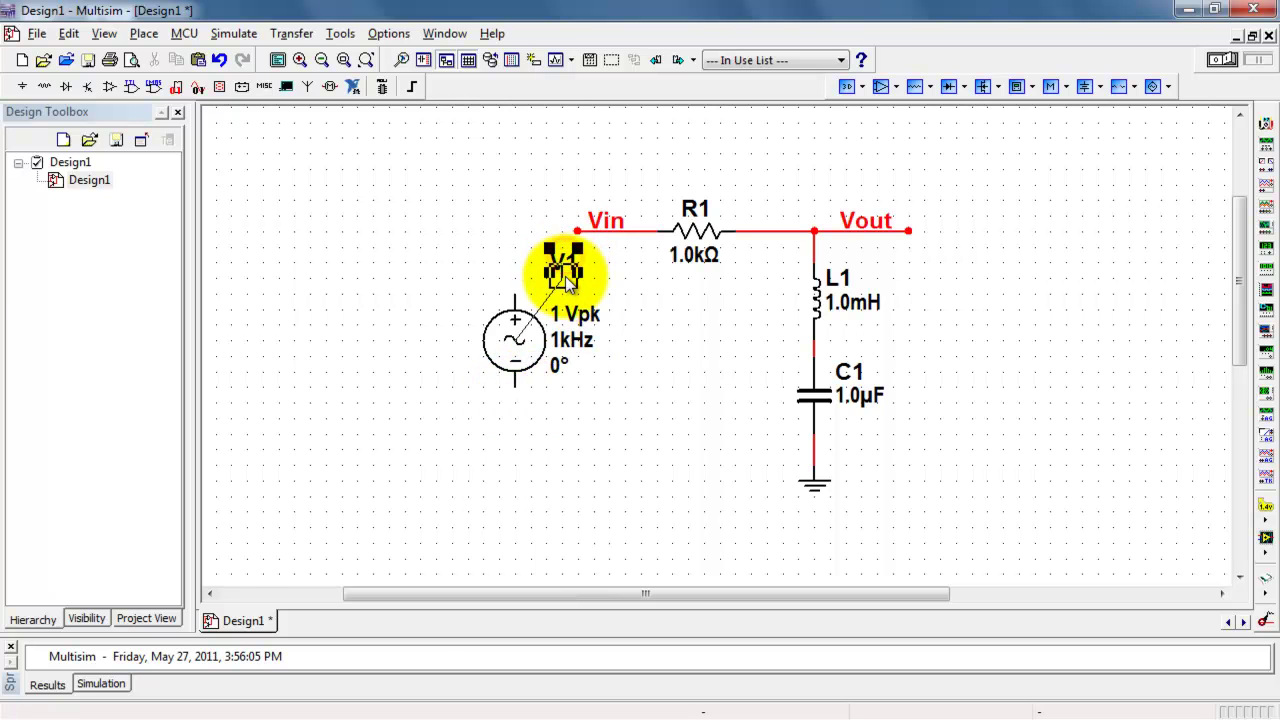
click(629, 379)
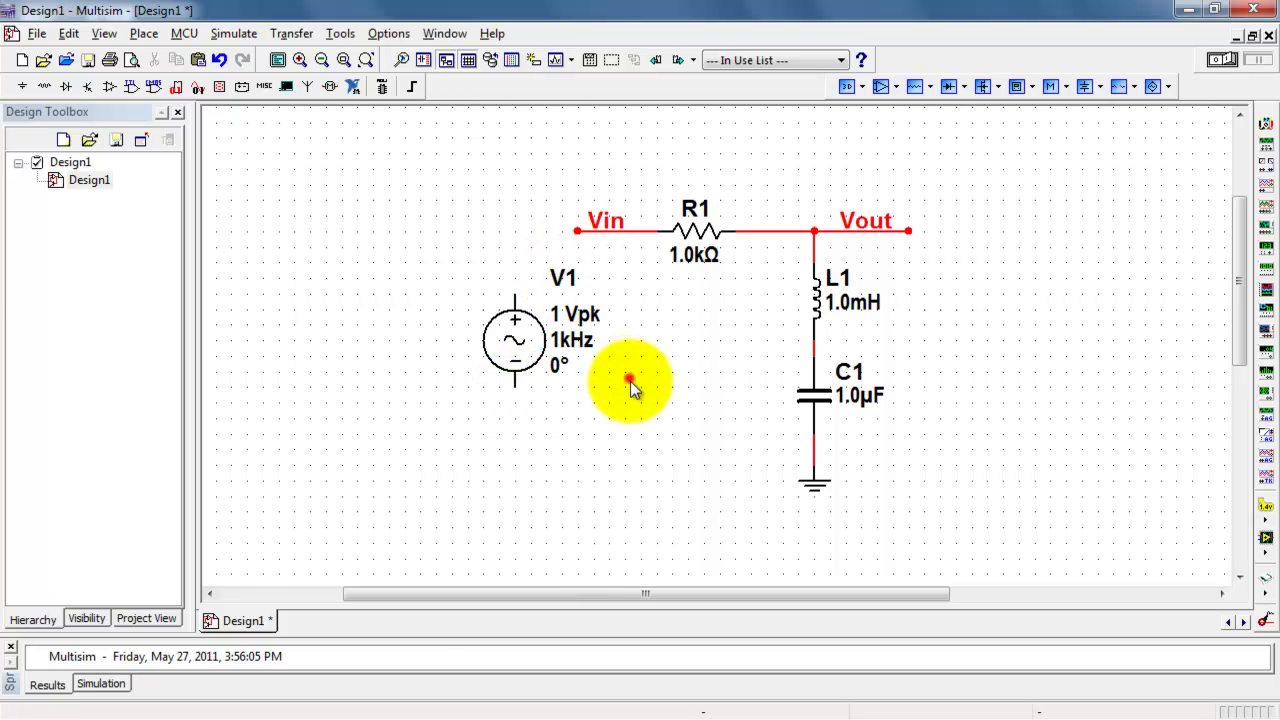
- Copy the ground symbol below V1 and wire it to V1's bottom terminal
click(818, 487)
key(ctrl+c)
key(ctrl+v)
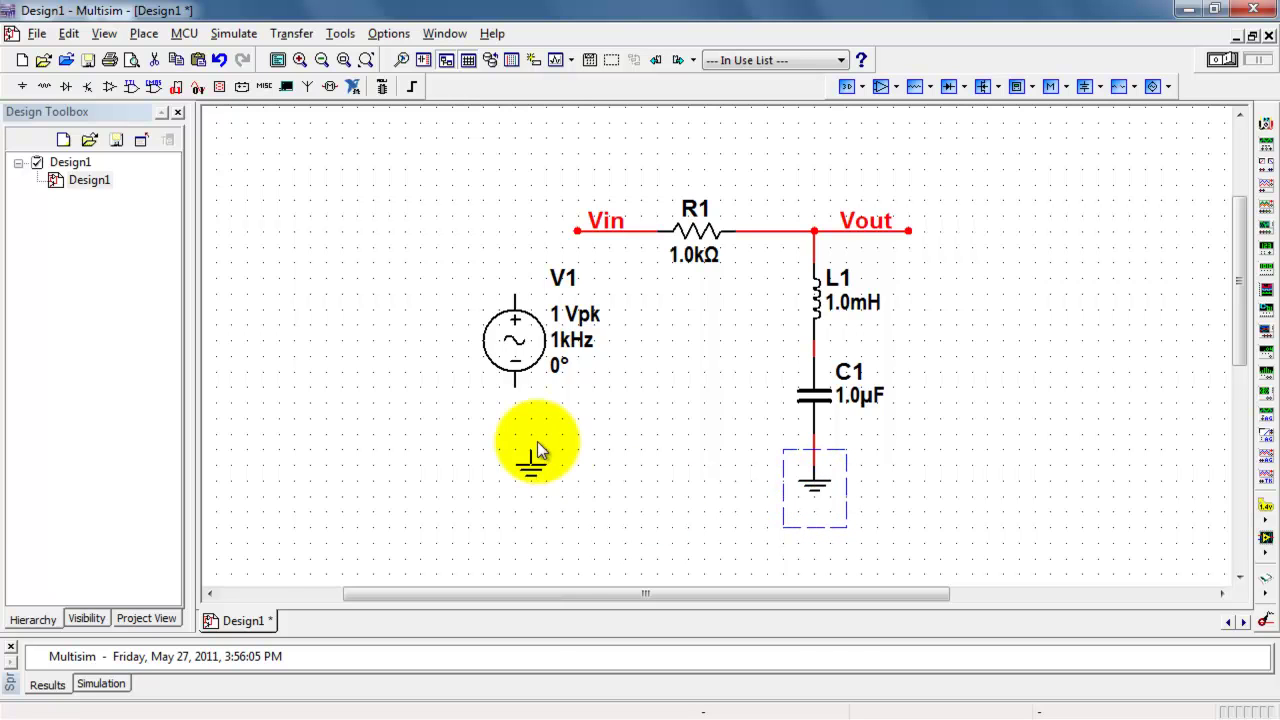
click(515, 420)
click(515, 418)
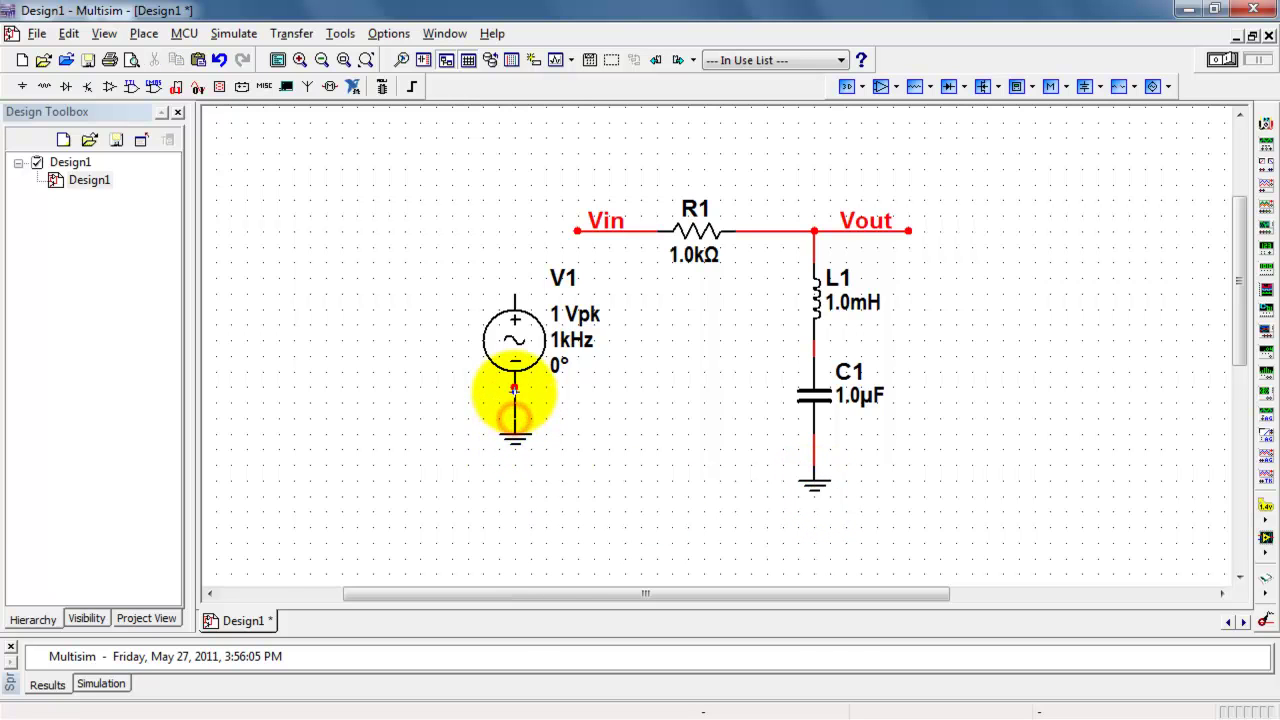
click(515, 378)
- Wire V1's top terminal to the Vin node and select V1
click(515, 294)
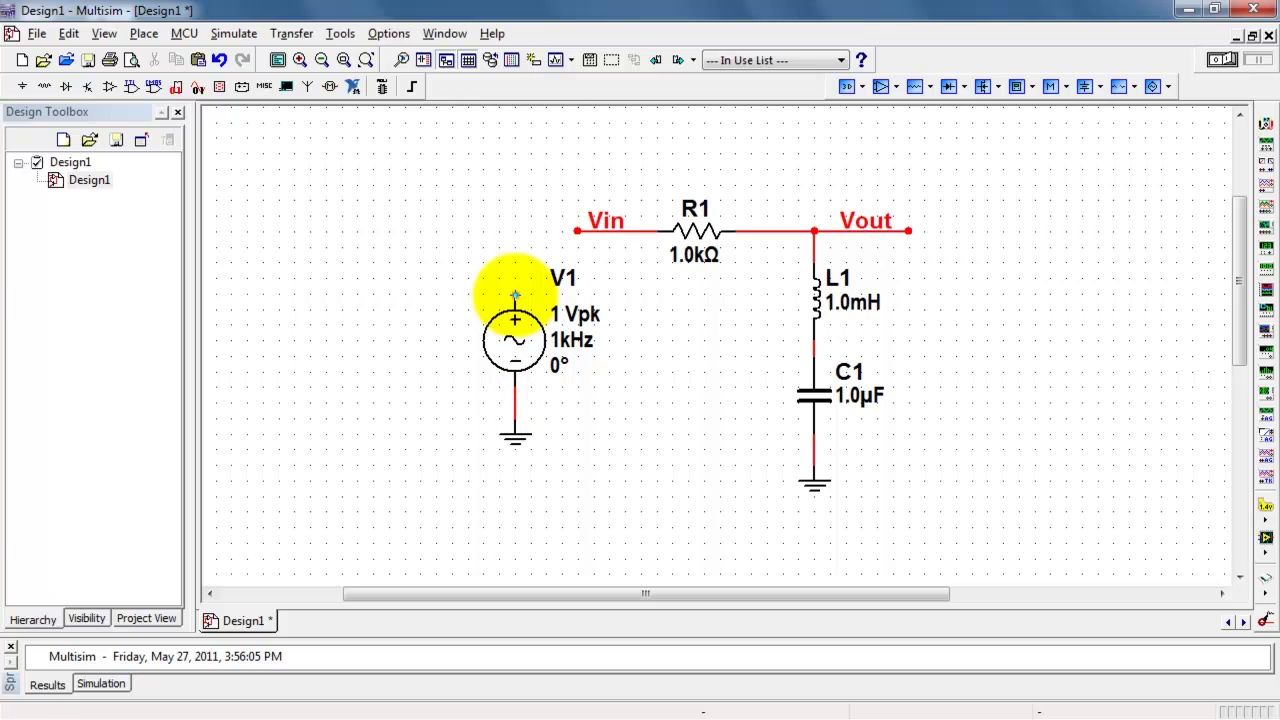
click(577, 231)
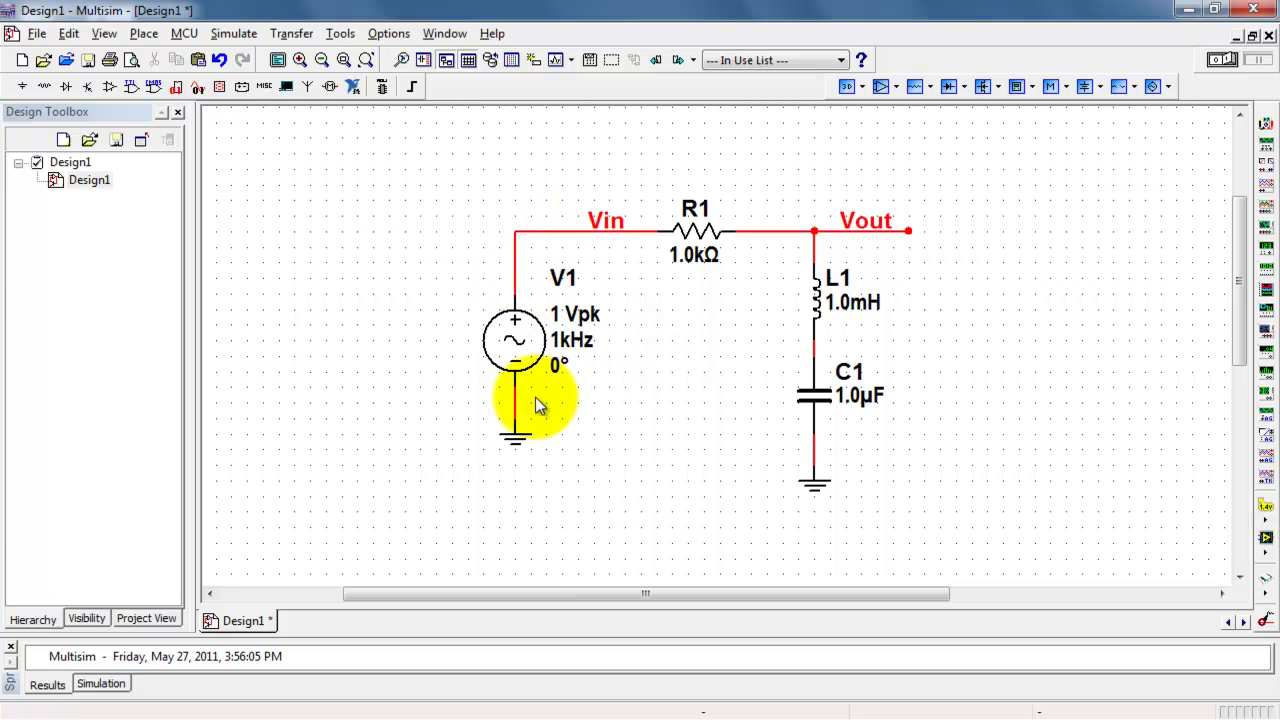
click(517, 343)
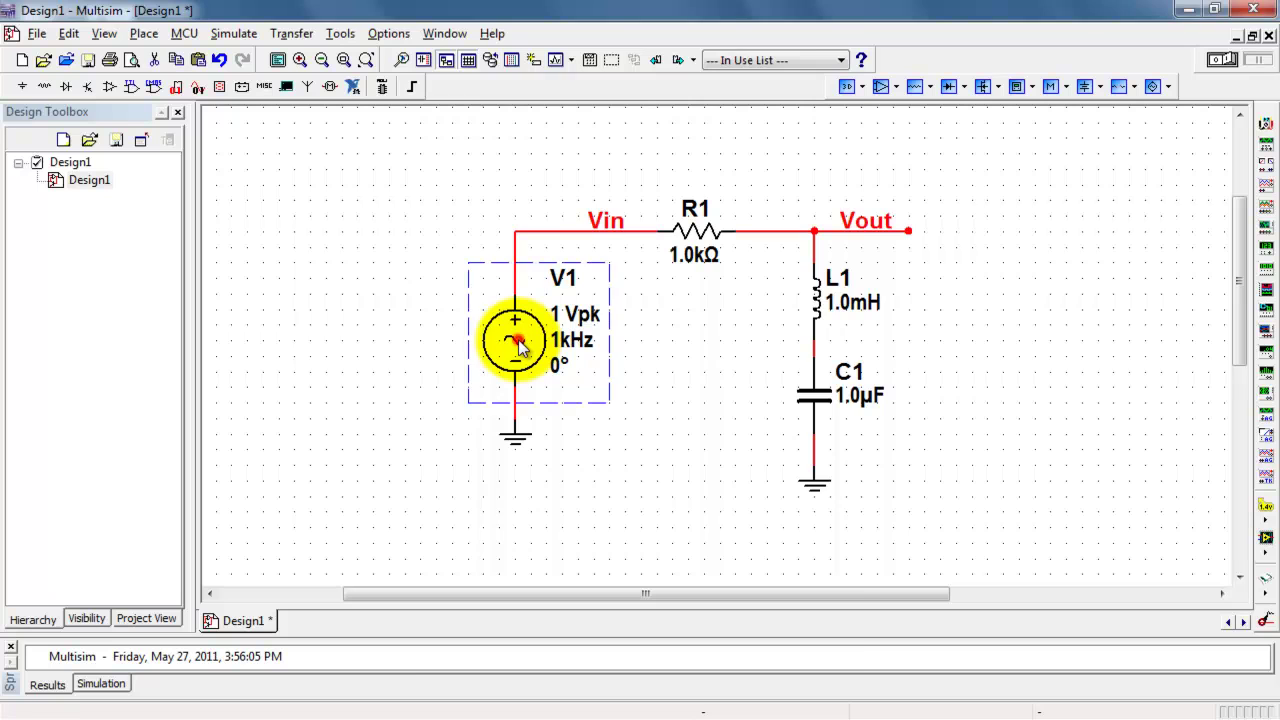
double_click(518, 343)
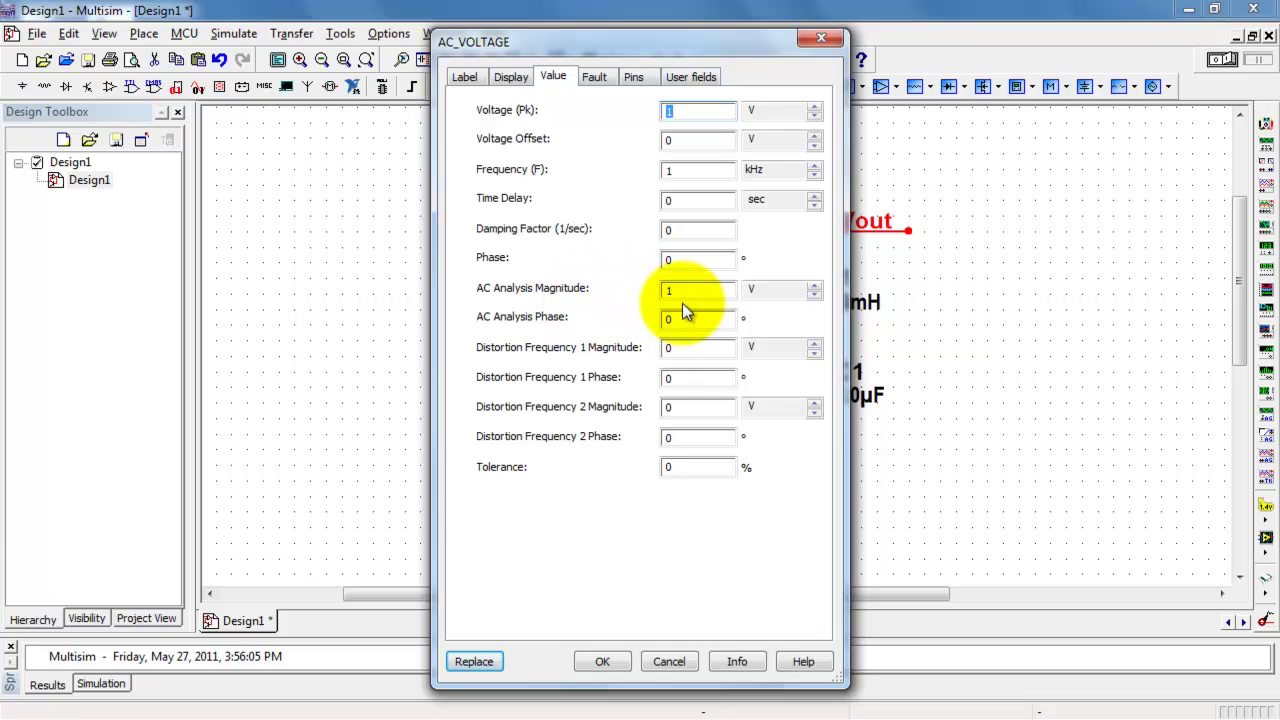
click(602, 662)
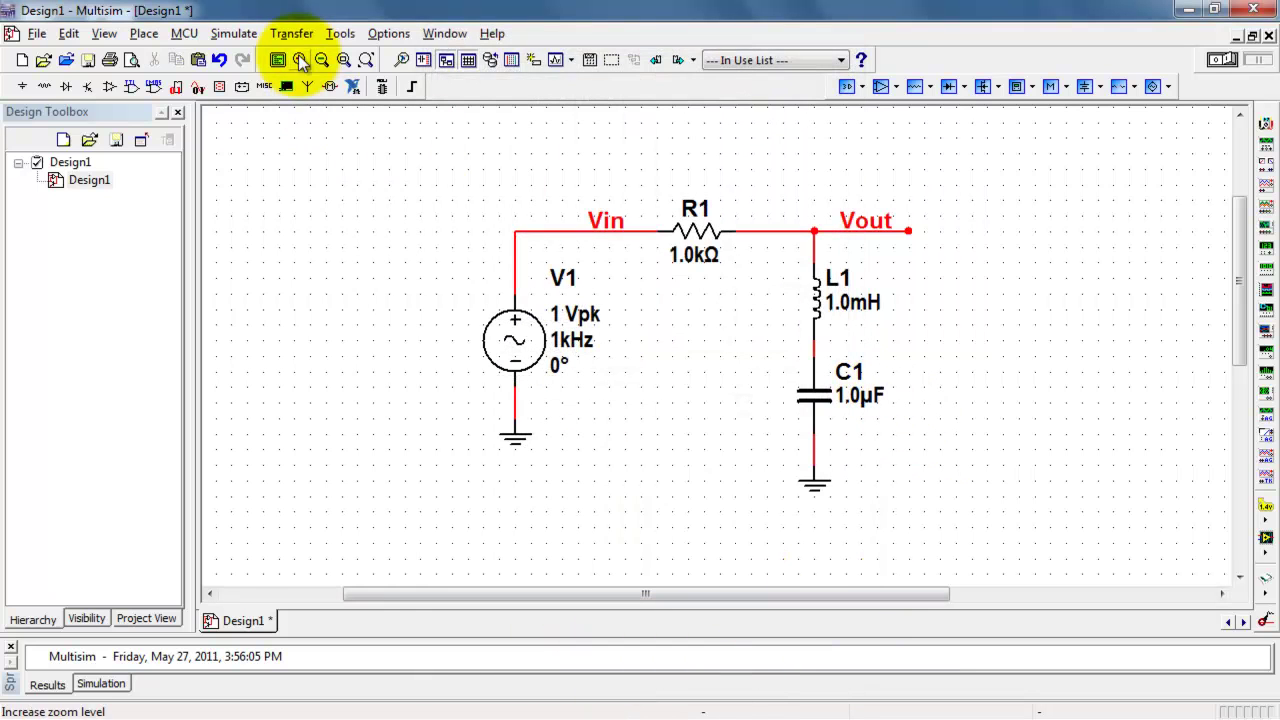
- Open the AC Analysis dialog from Simulate > Analyses, showing the 1 Hz–10 GHz decade sweep
click(240, 34)
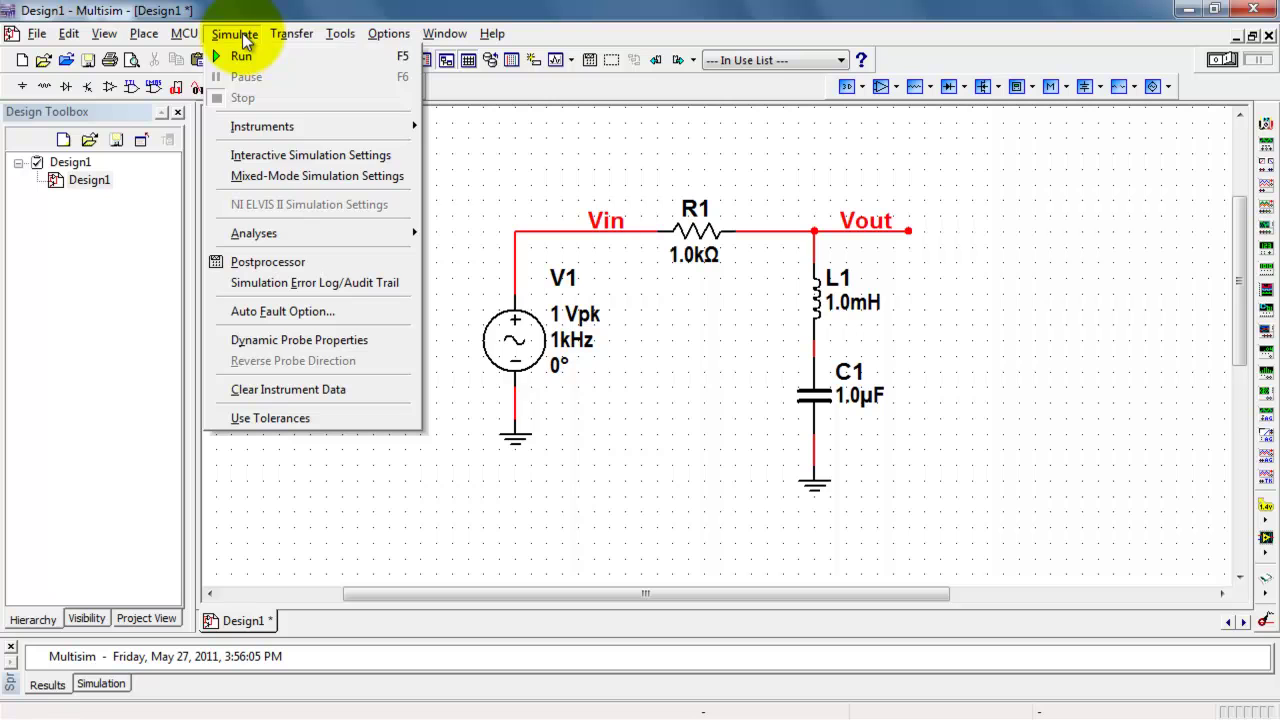
mouse_move(294, 228)
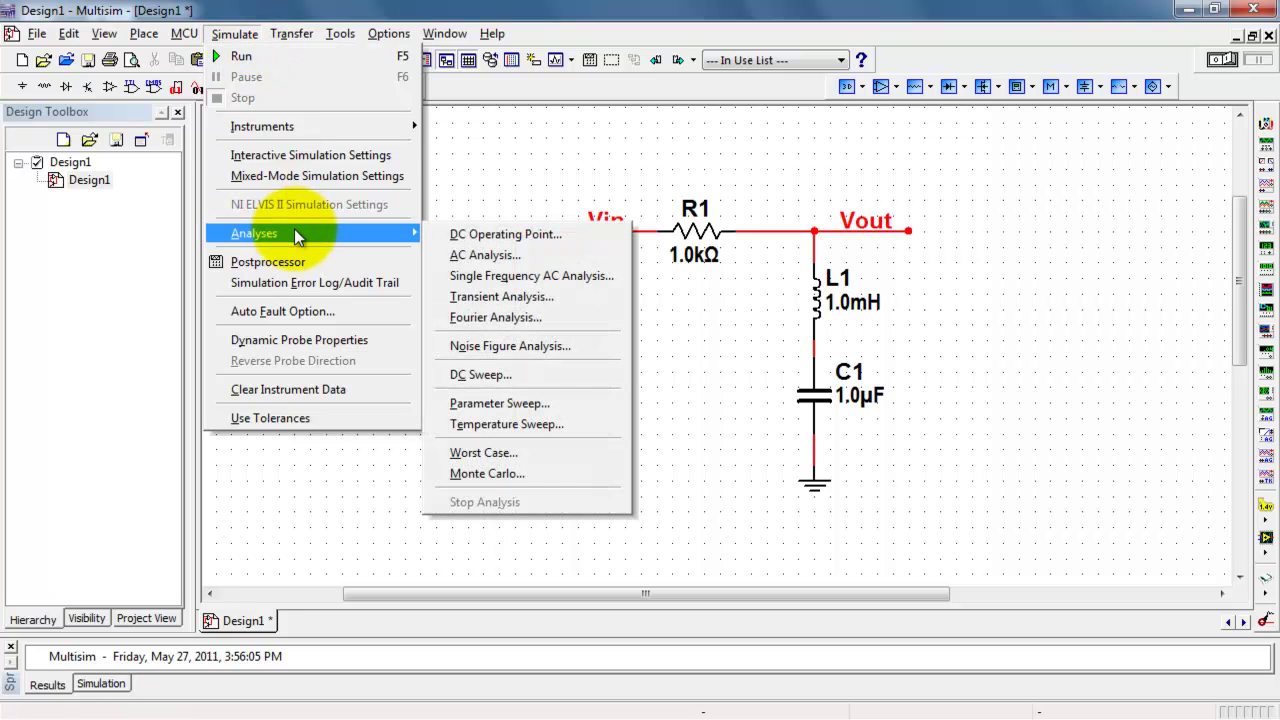
click(500, 258)
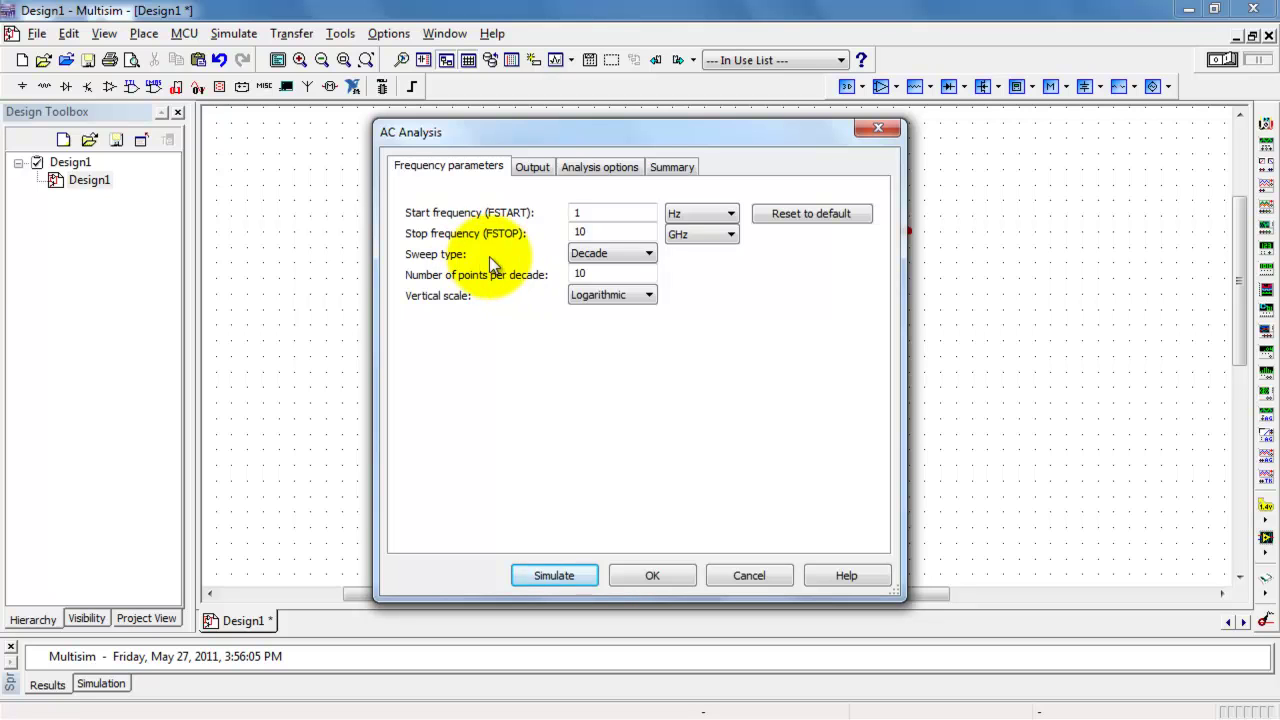
- Add V(vout) as the AC analysis output variable, then return to Frequency parameters
click(532, 167)
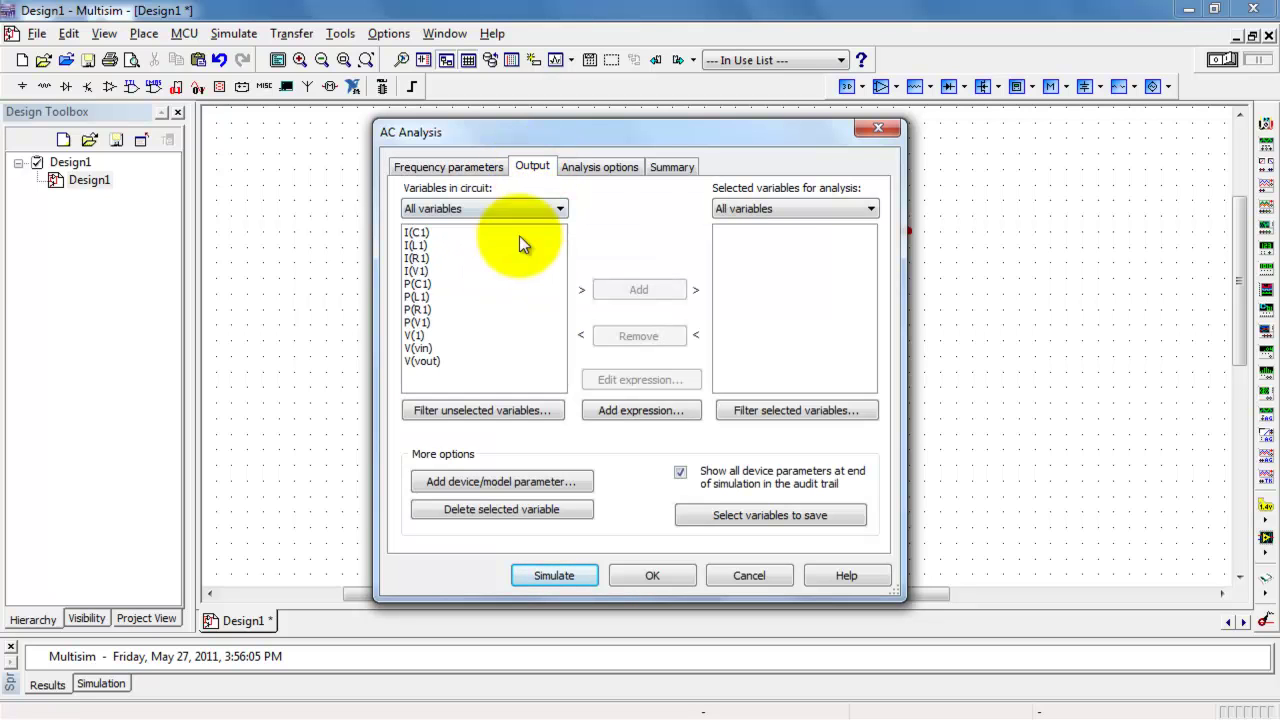
click(420, 360)
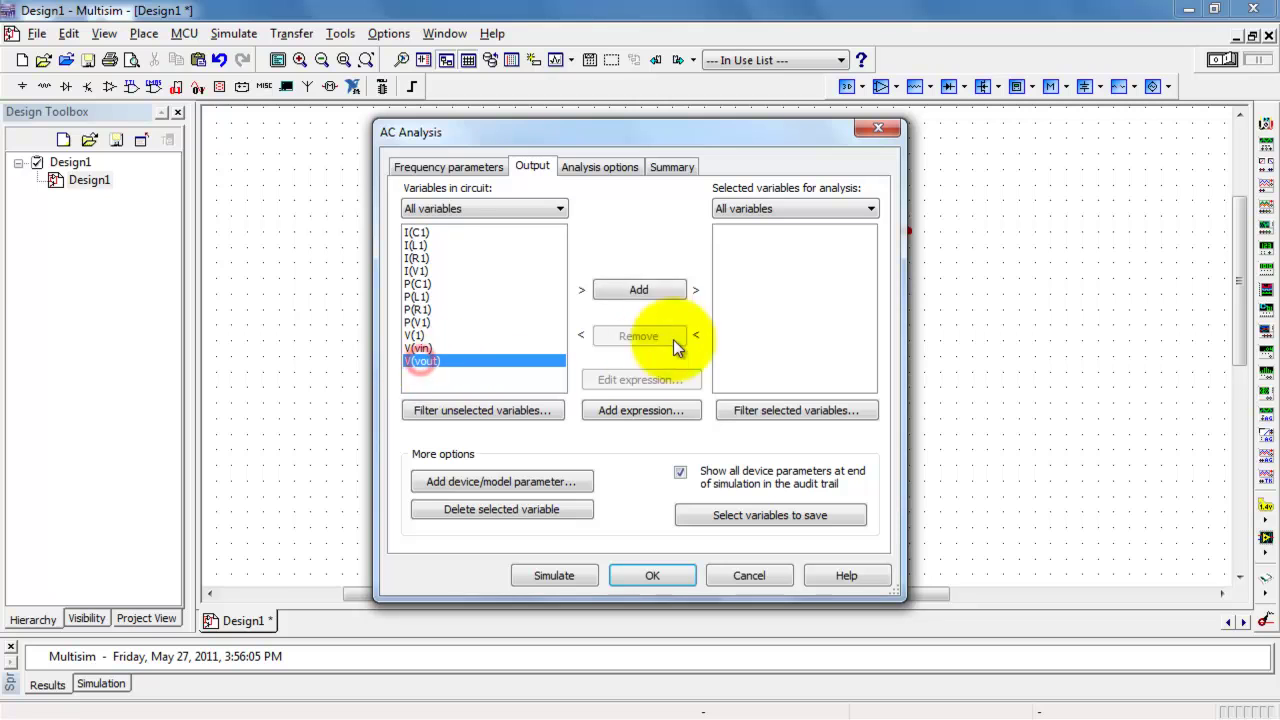
click(641, 290)
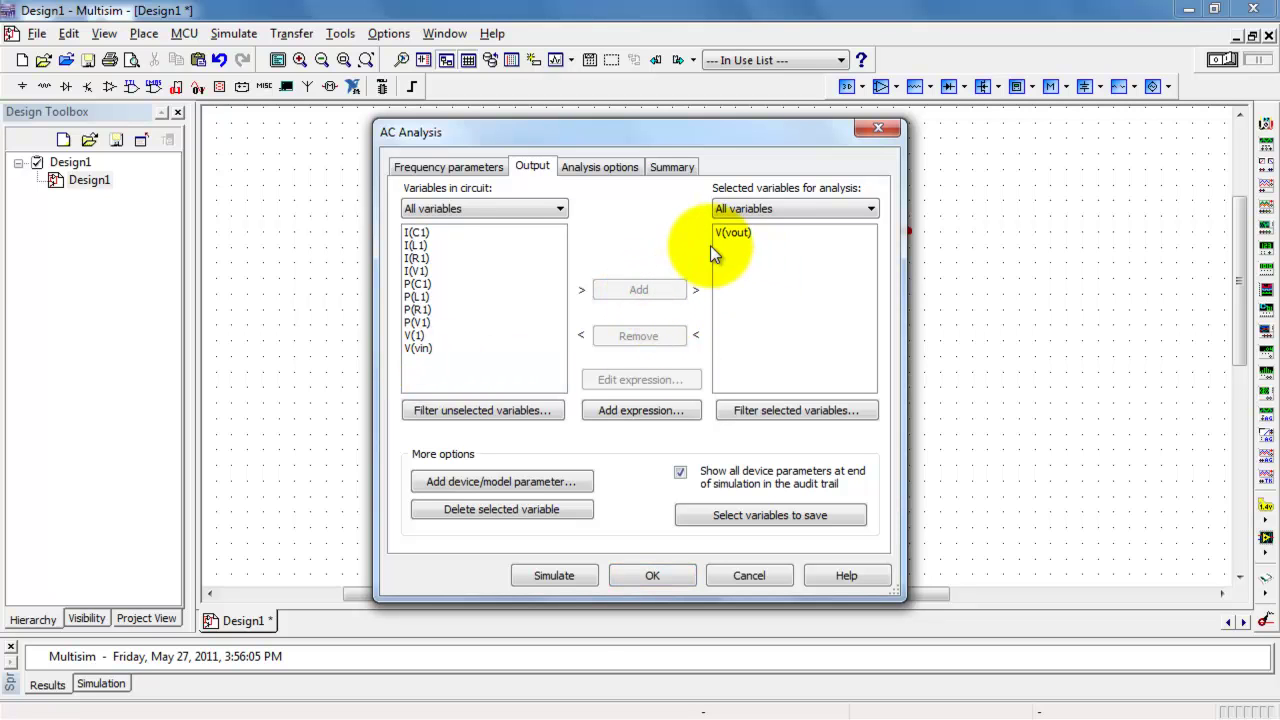
click(472, 167)
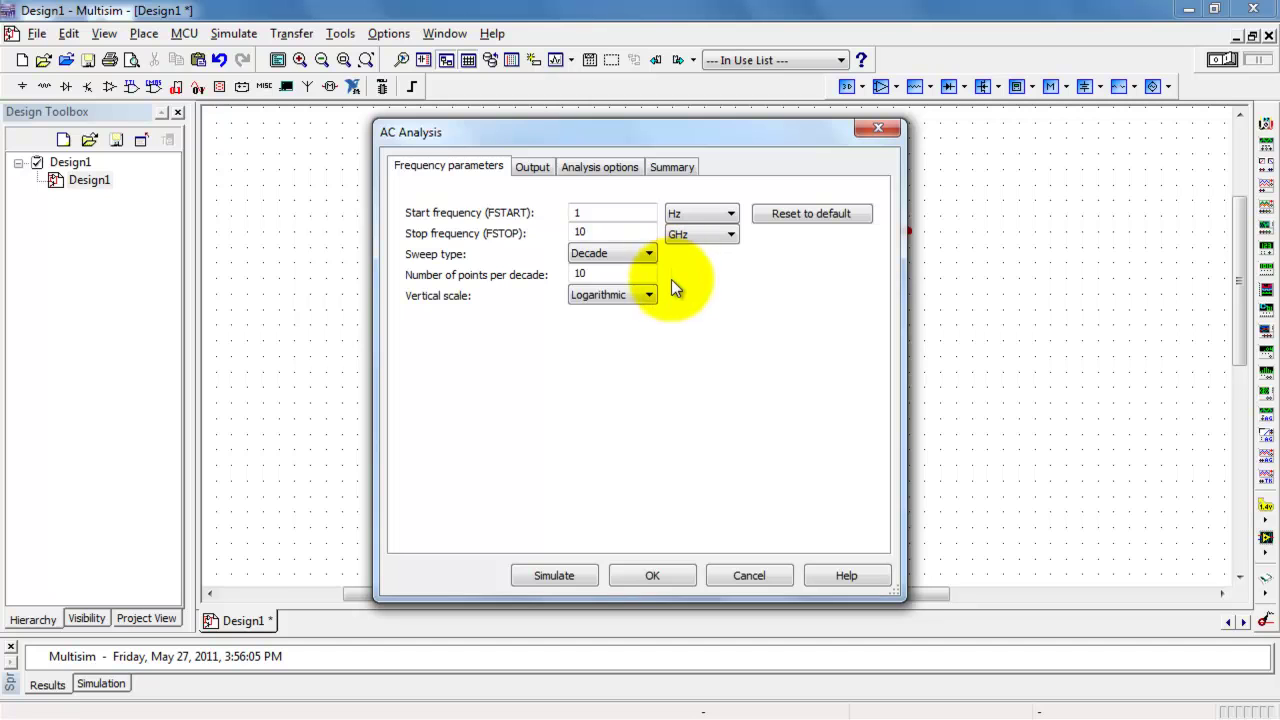
- Run the 1 Hz–10 GHz AC analysis, inspect the V(vout) trace, and close the grapher
click(574, 573)
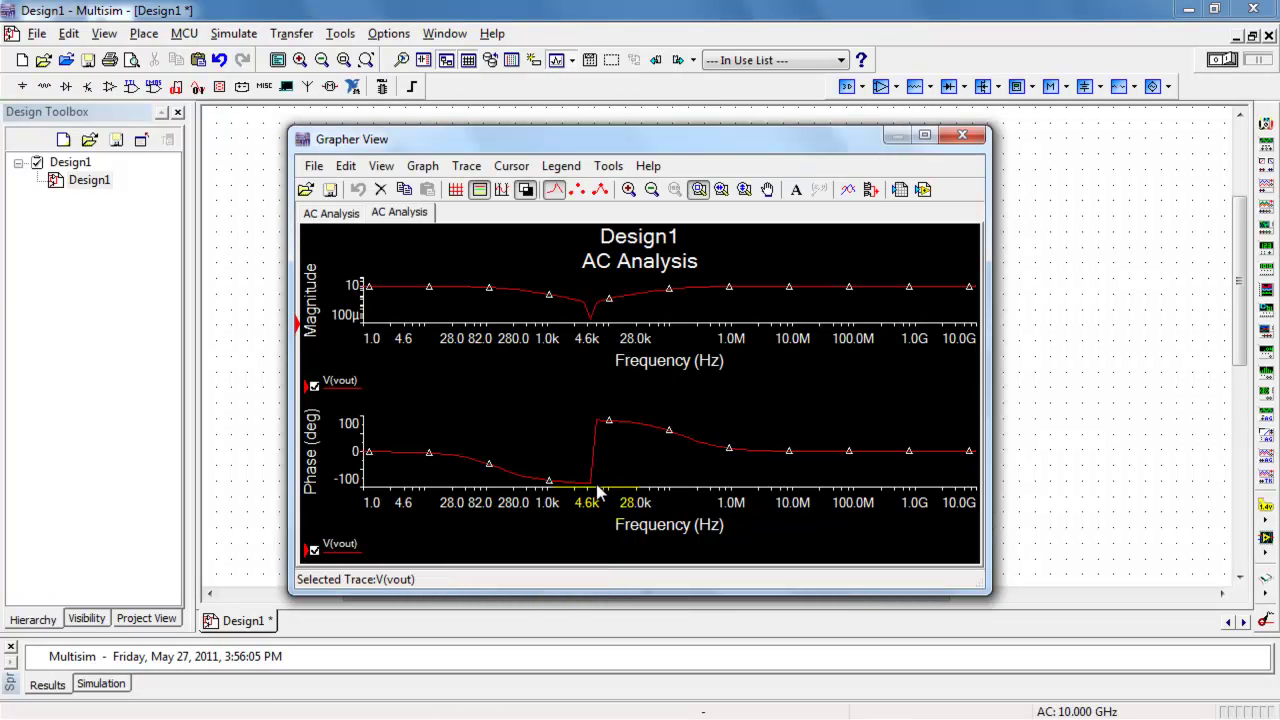
click(584, 363)
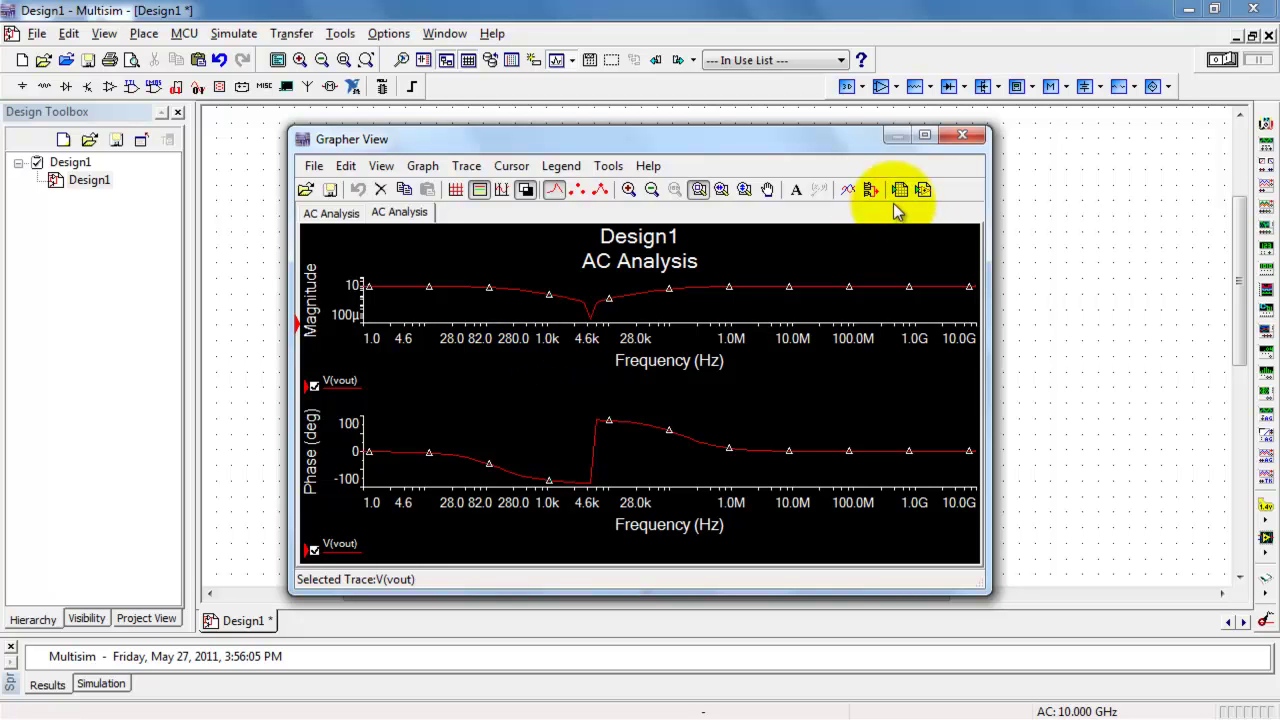
click(961, 137)
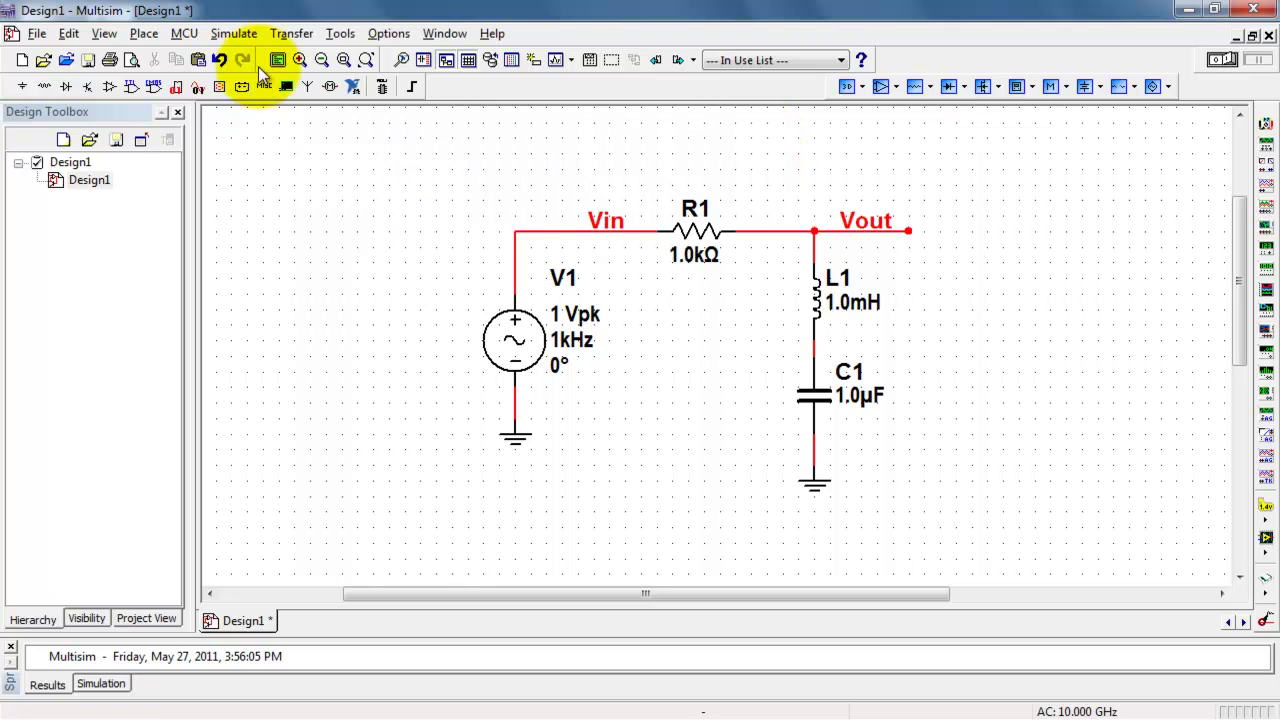
- Set the AC analysis sweep to start at 100 Hz and stop at 100 kHz
click(233, 34)
mouse_move(275, 234)
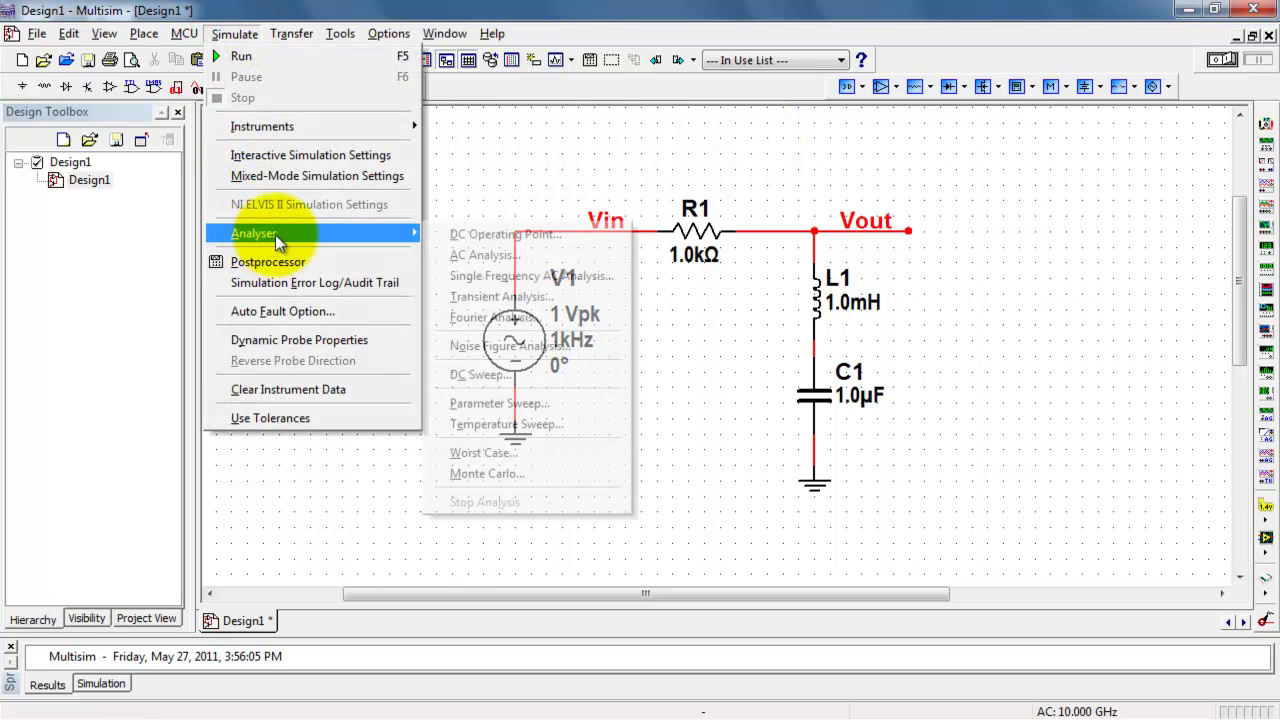
click(502, 254)
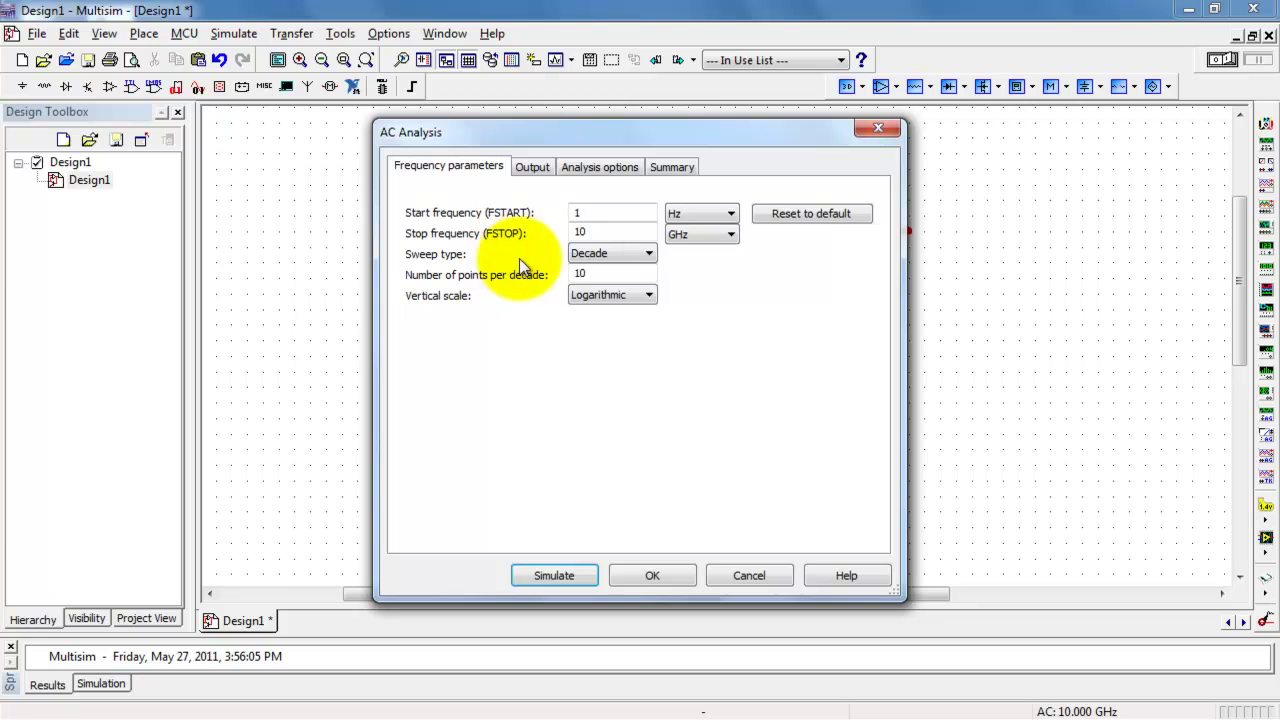
click(645, 212)
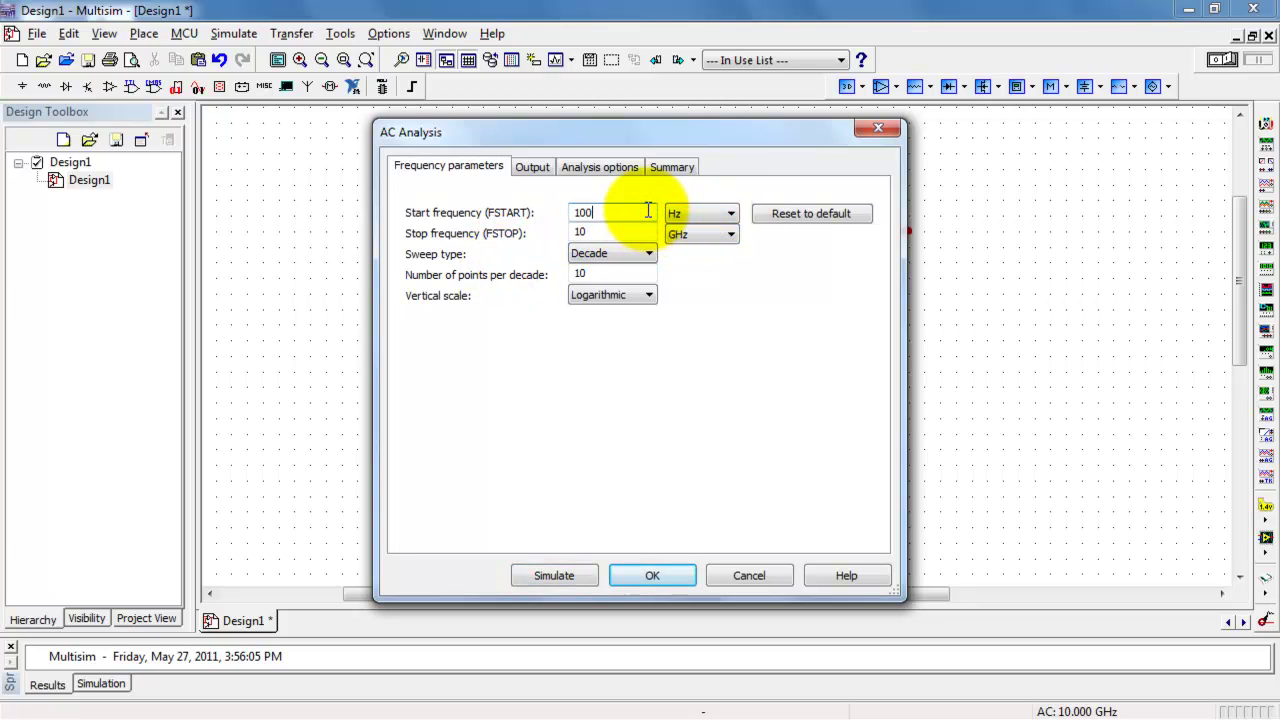
text(00)
click(622, 231)
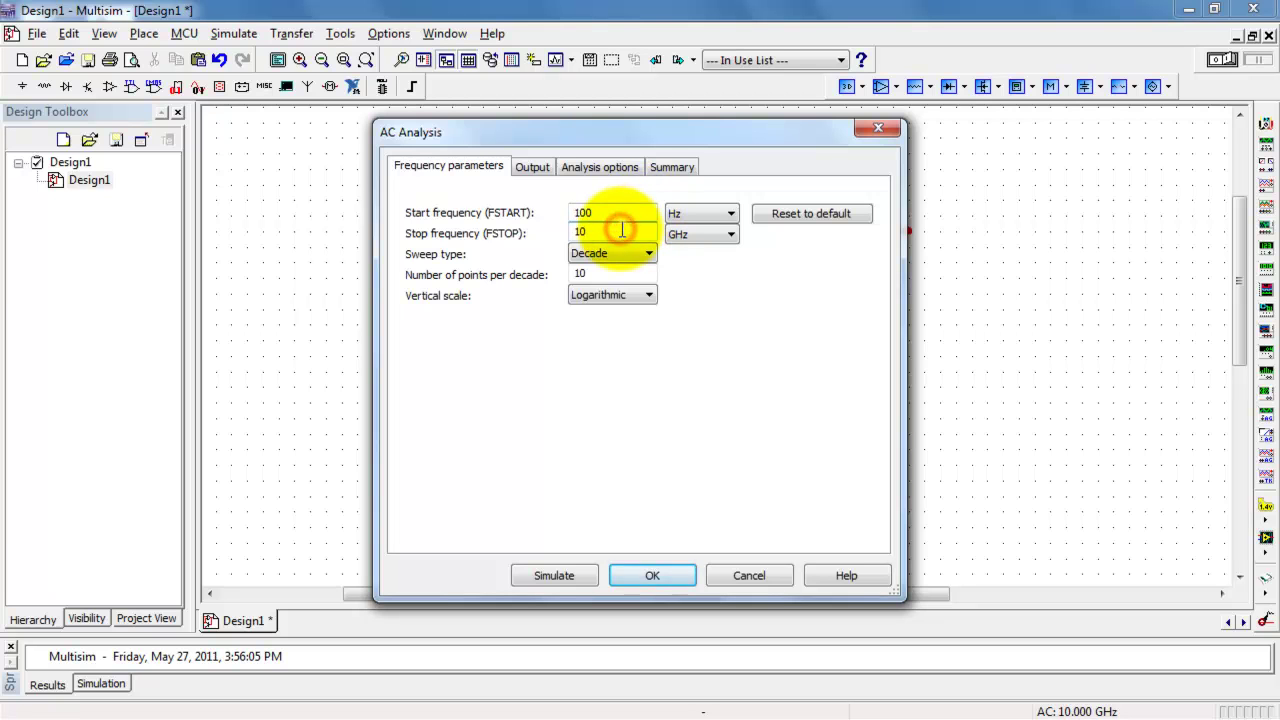
text(0)
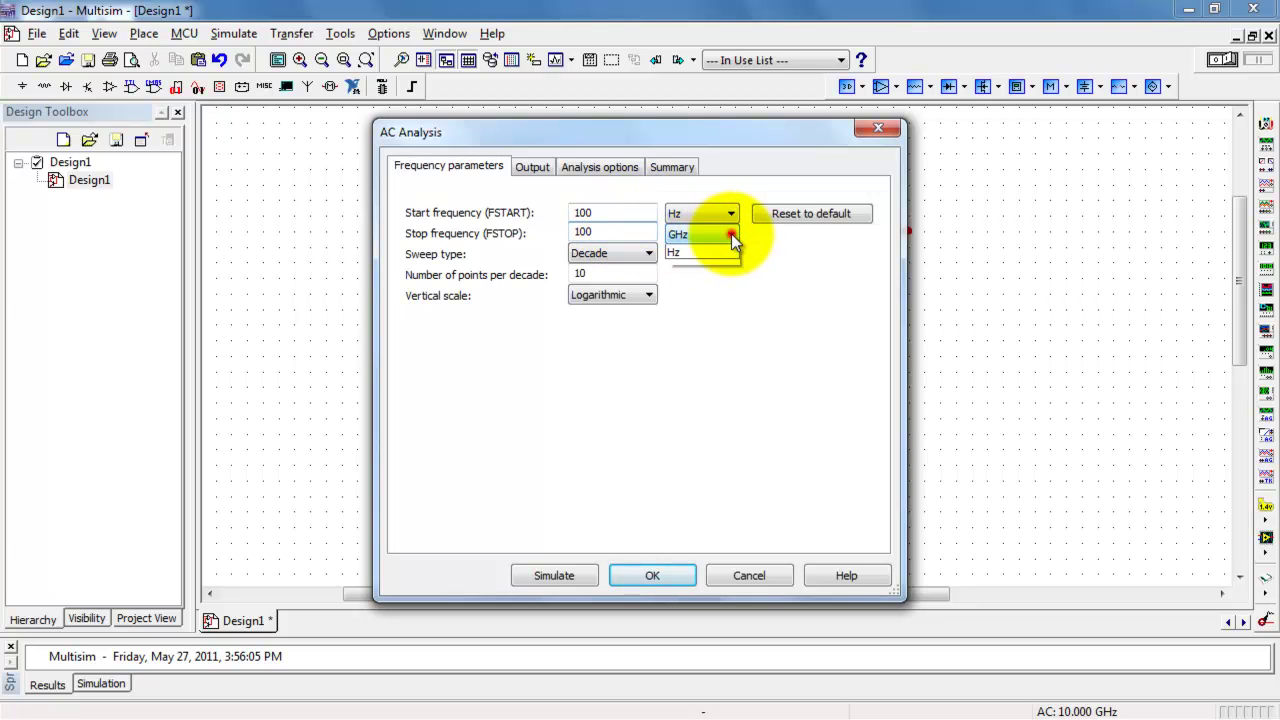
click(731, 233)
click(697, 278)
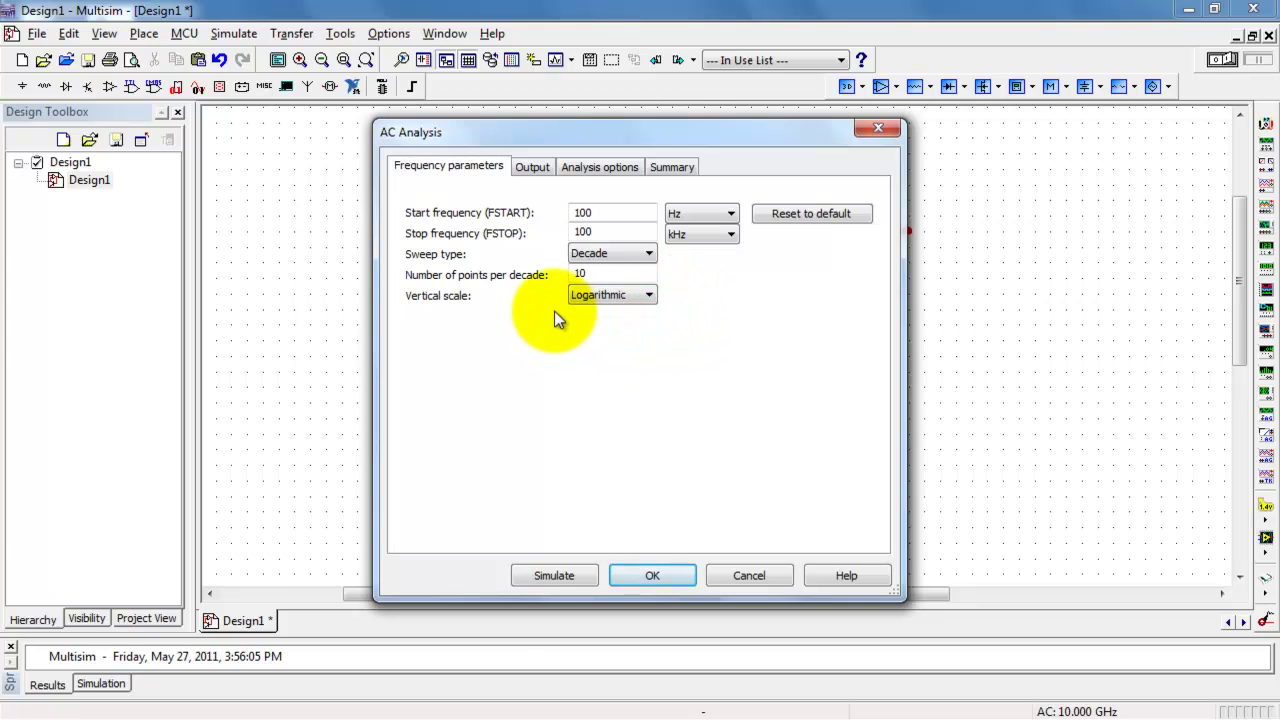
- Switch the vertical scale to Linear and rerun the AC analysis
click(649, 295)
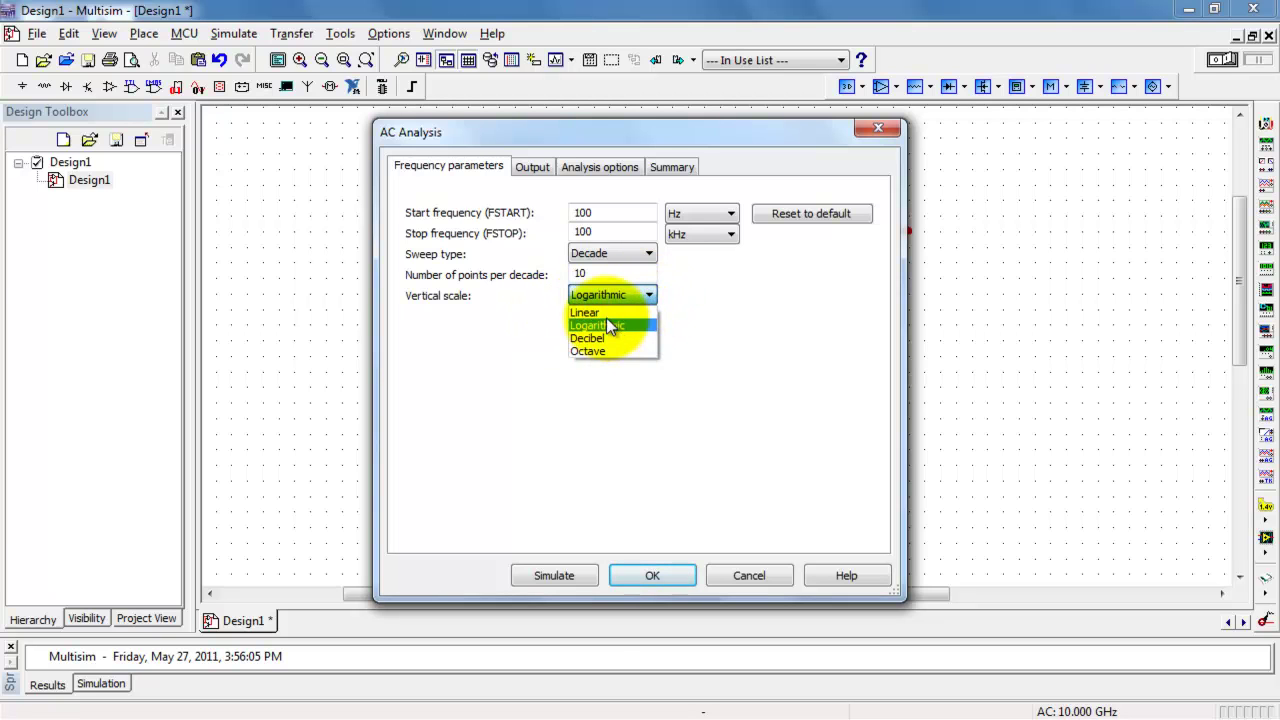
click(604, 314)
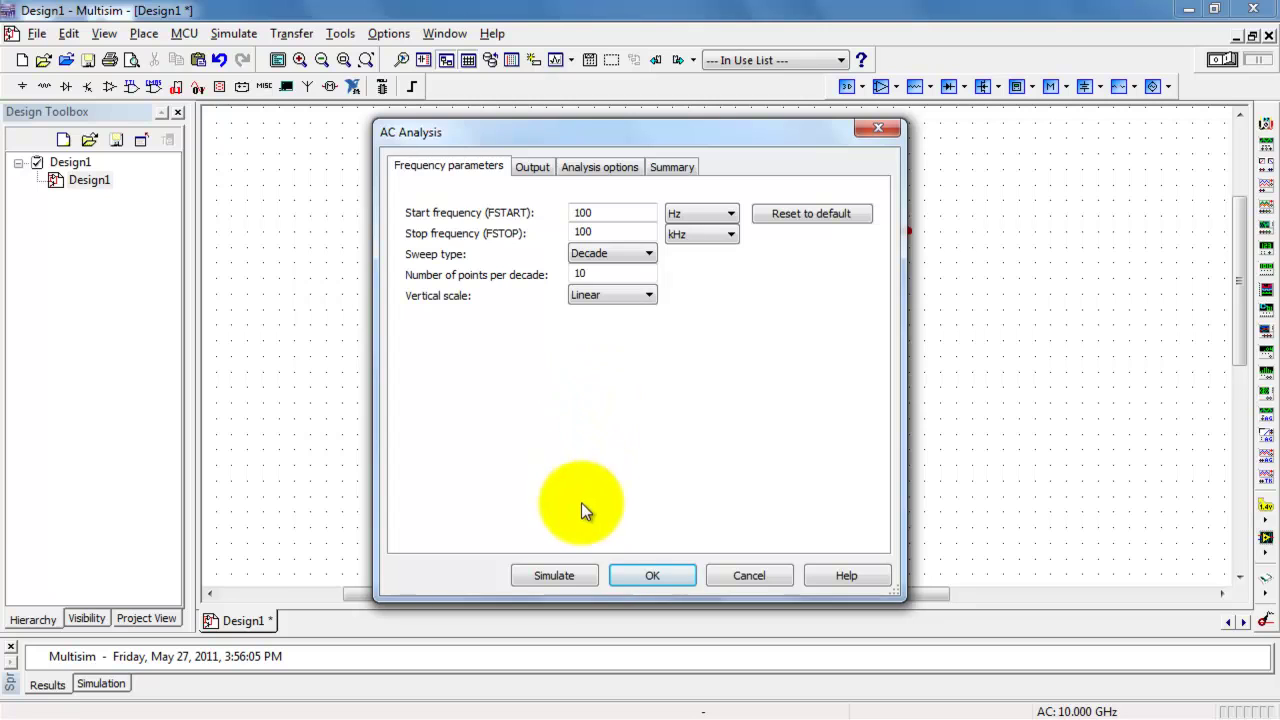
click(553, 576)
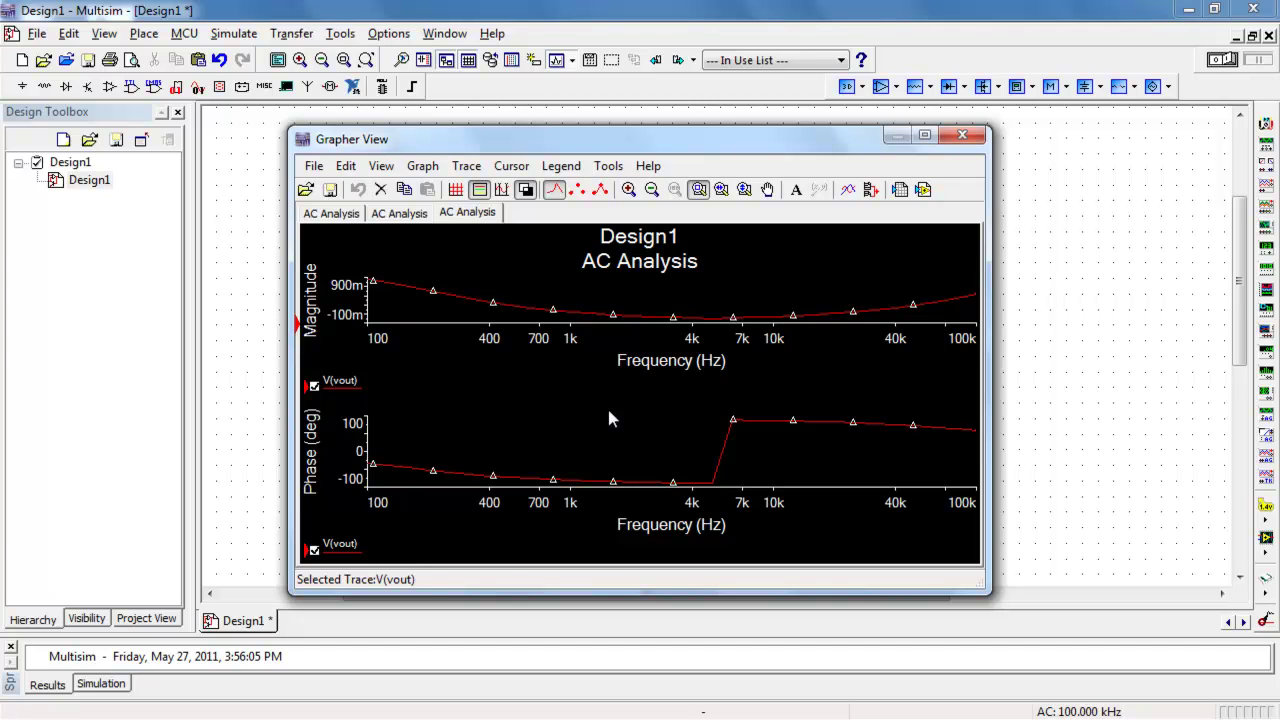
- Show the 100 Hz–100 kHz V(vout) magnitude trace as data points only
click(578, 190)
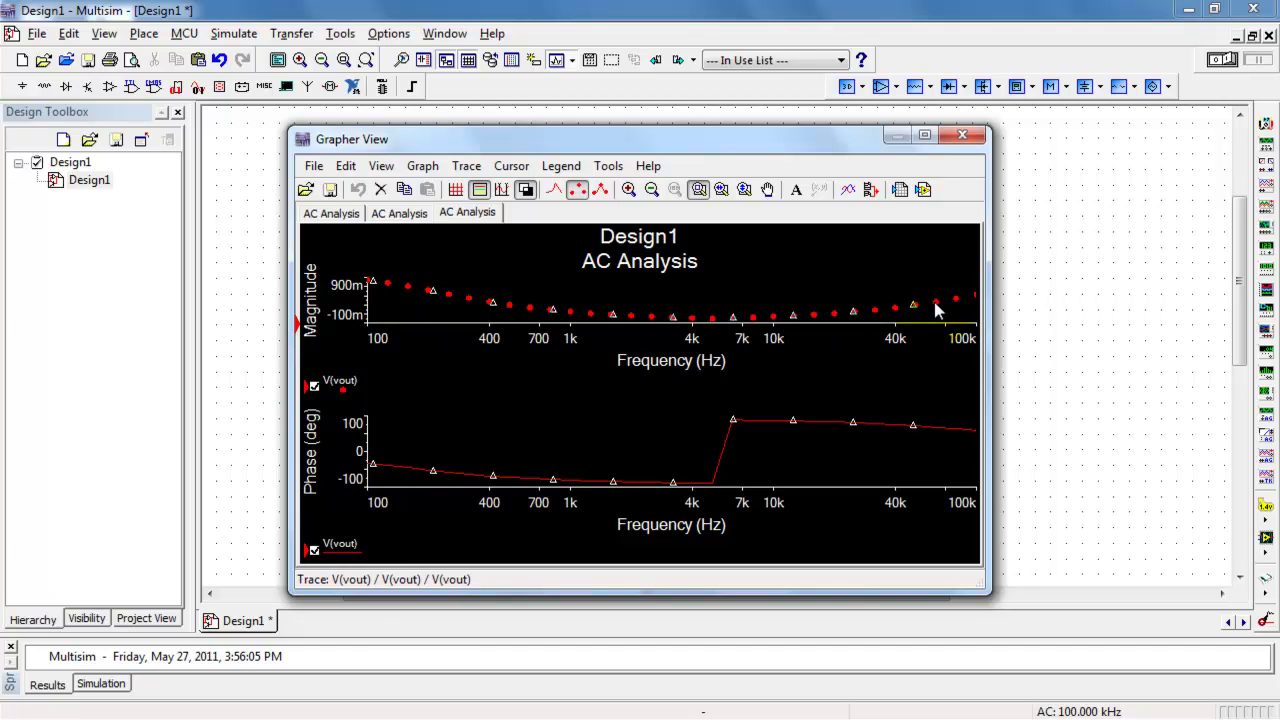
- Close the grapher, reopen AC Analysis, and set the stop frequency to 1 MHz
click(961, 141)
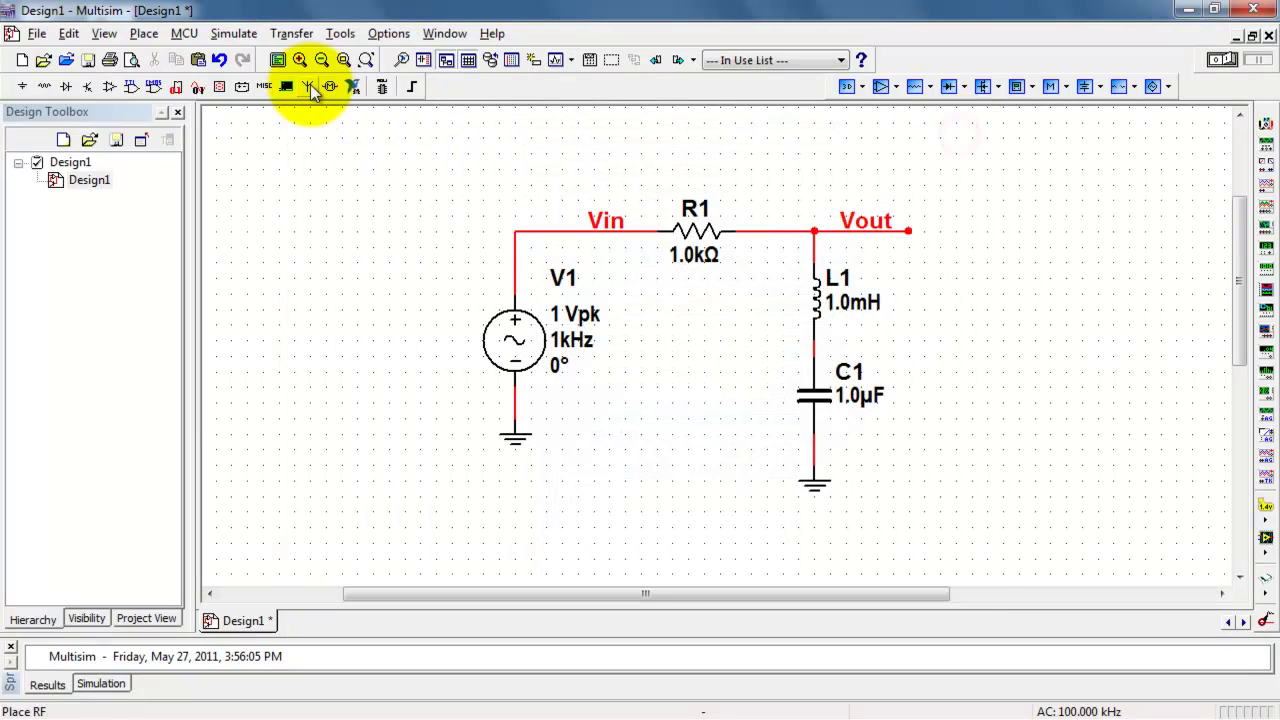
click(227, 33)
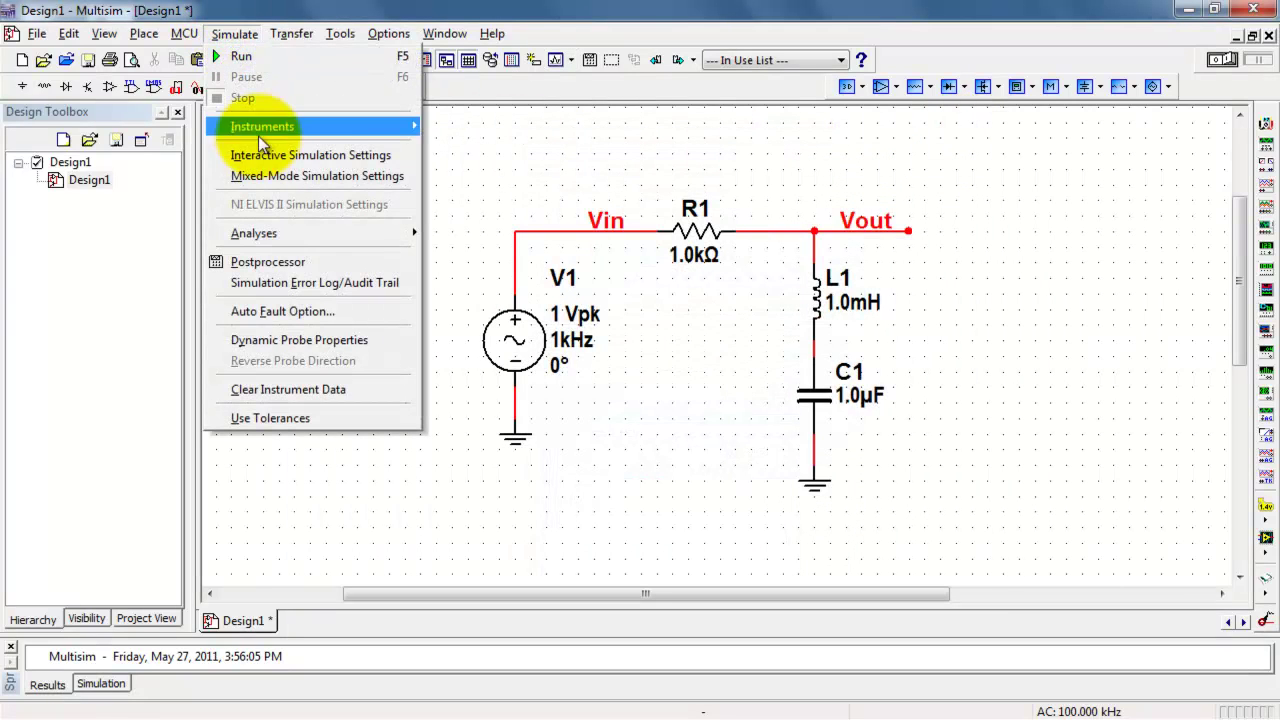
mouse_move(277, 232)
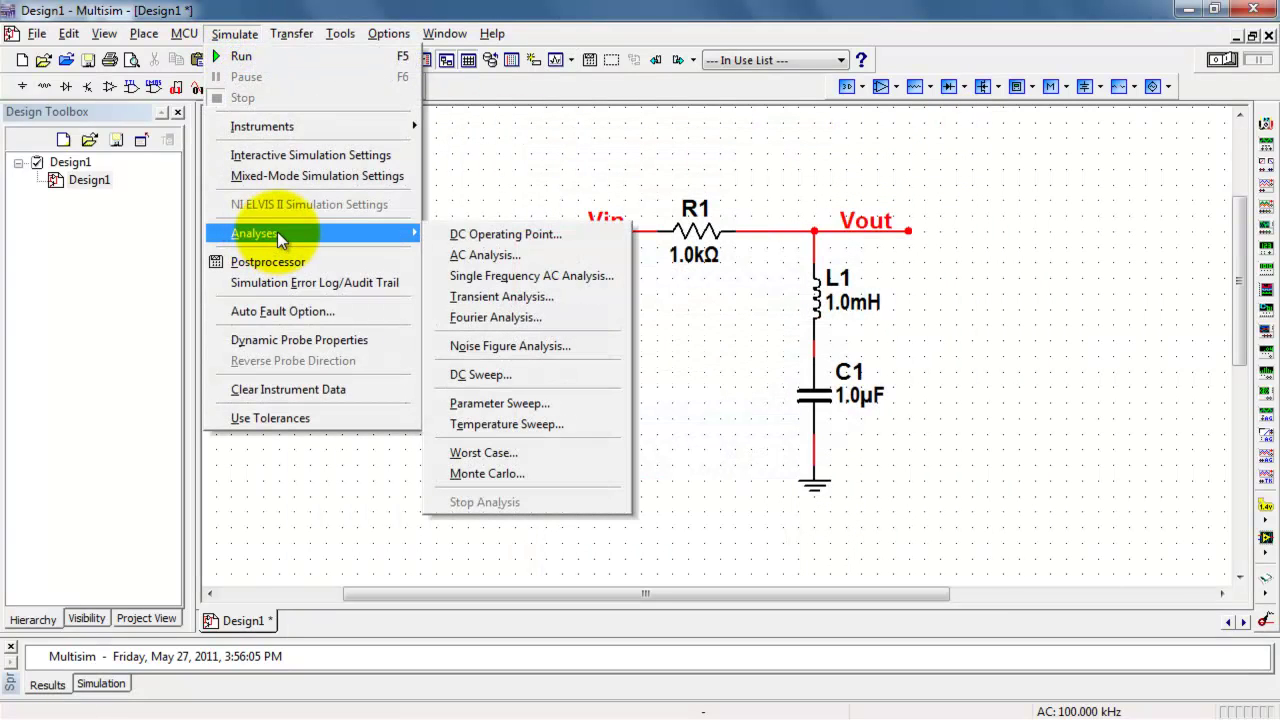
click(491, 254)
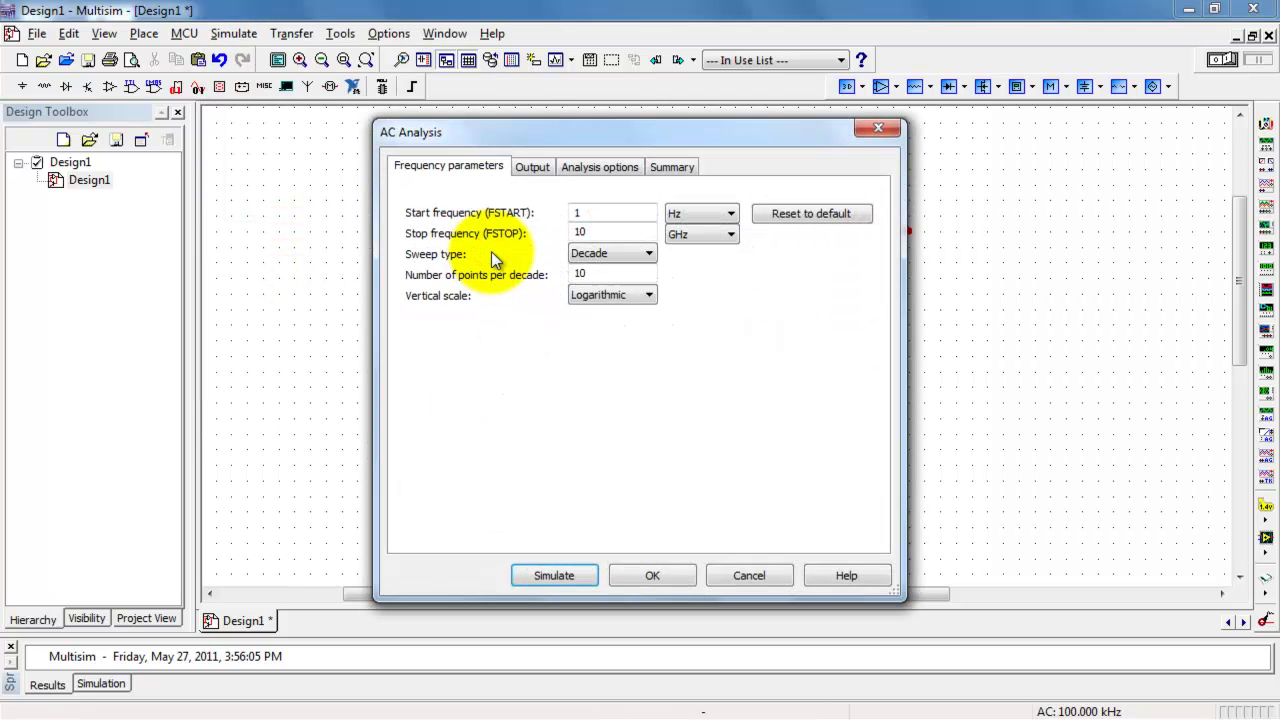
click(600, 229)
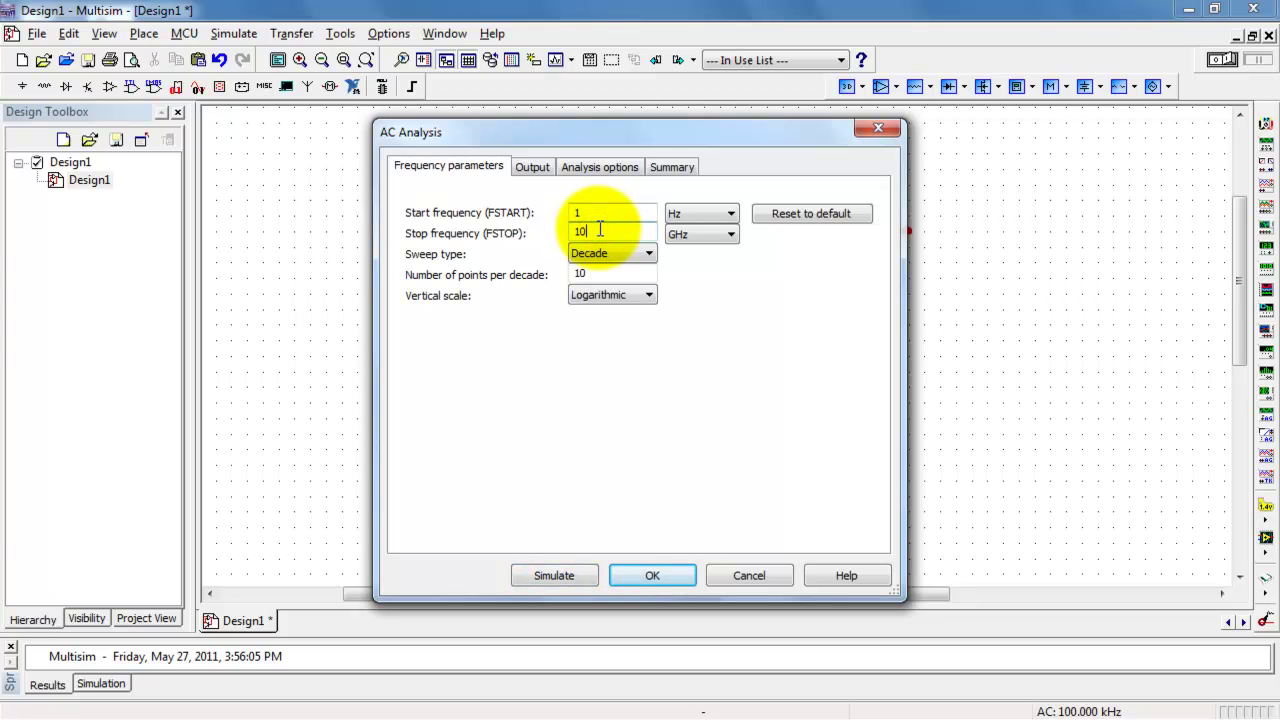
click(731, 236)
click(689, 256)
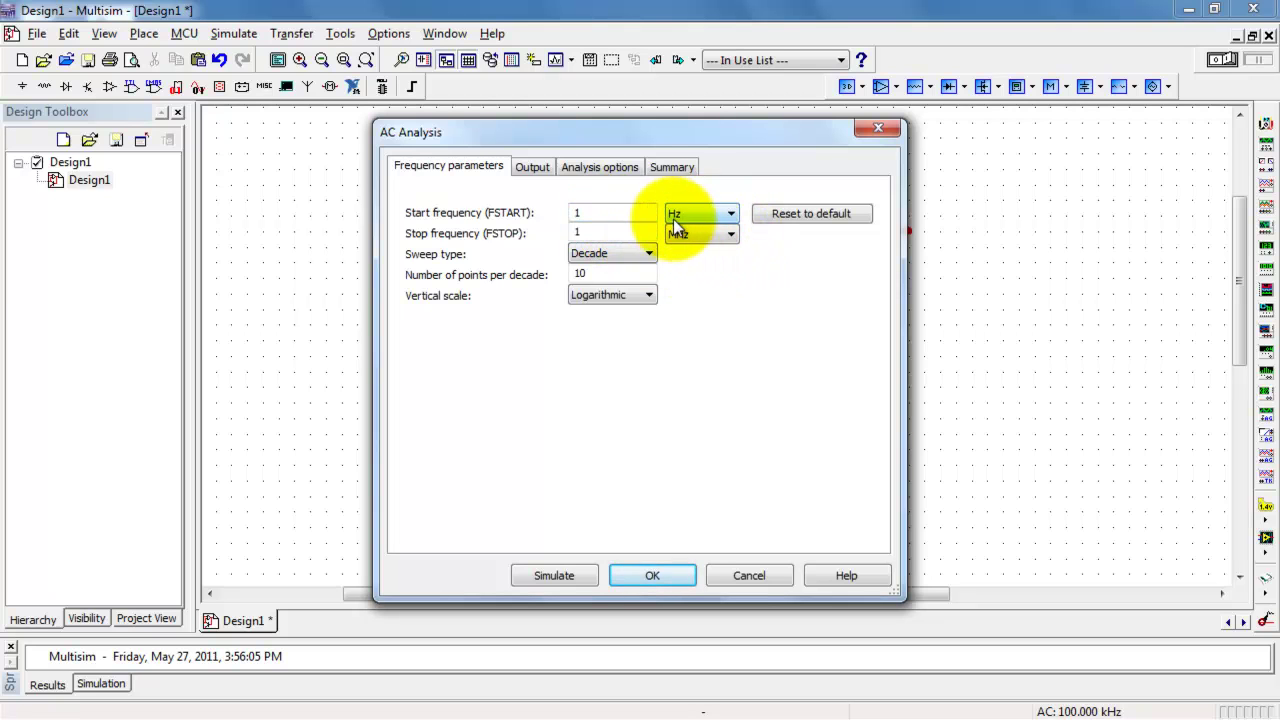
- Set the vertical scale to Linear and change points per decade to 20
click(646, 294)
click(650, 298)
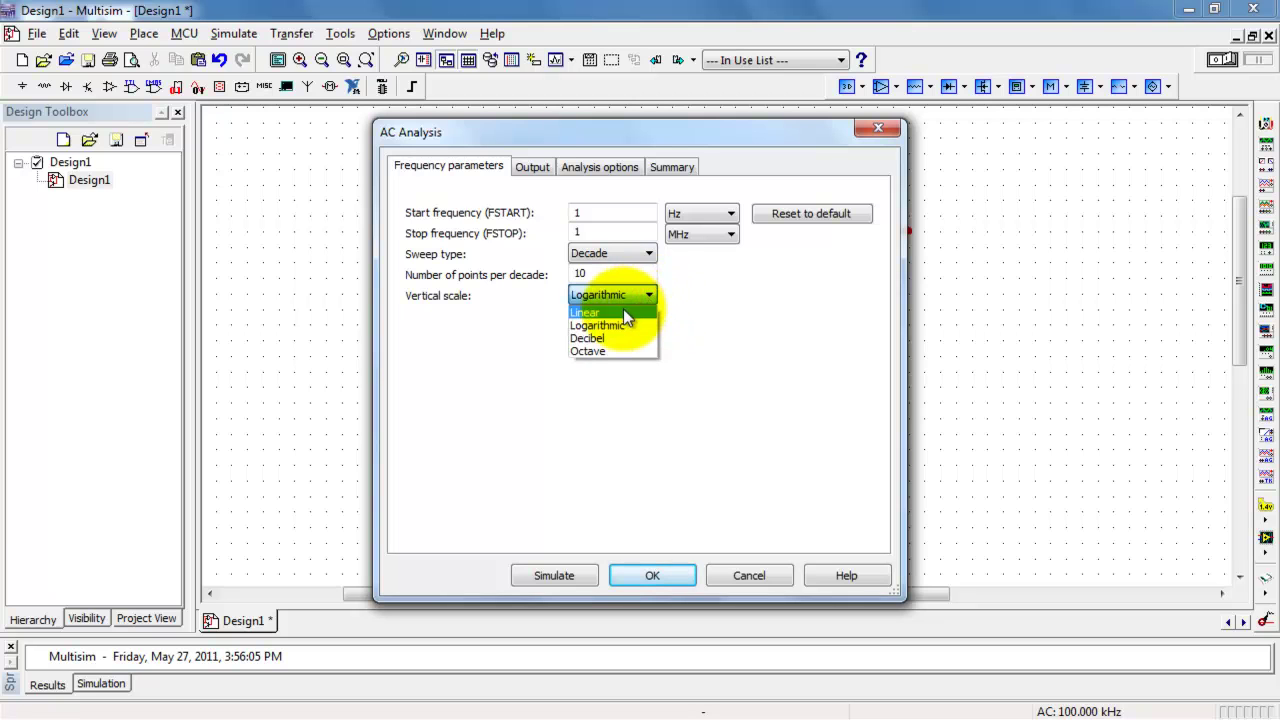
click(619, 313)
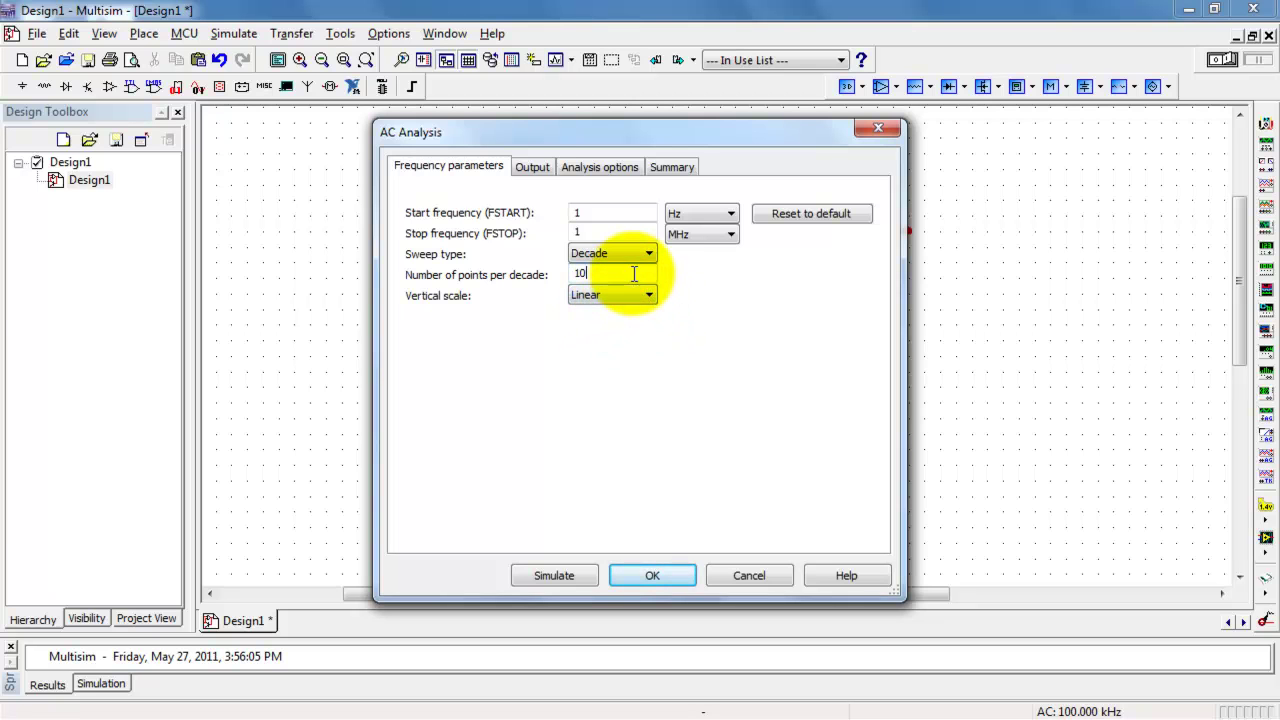
click(634, 274)
key(BackSpace)
- Run the 1 Hz–1 MHz sweep, draw magnitude as a line with grid, and maximize the grapher
click(557, 575)
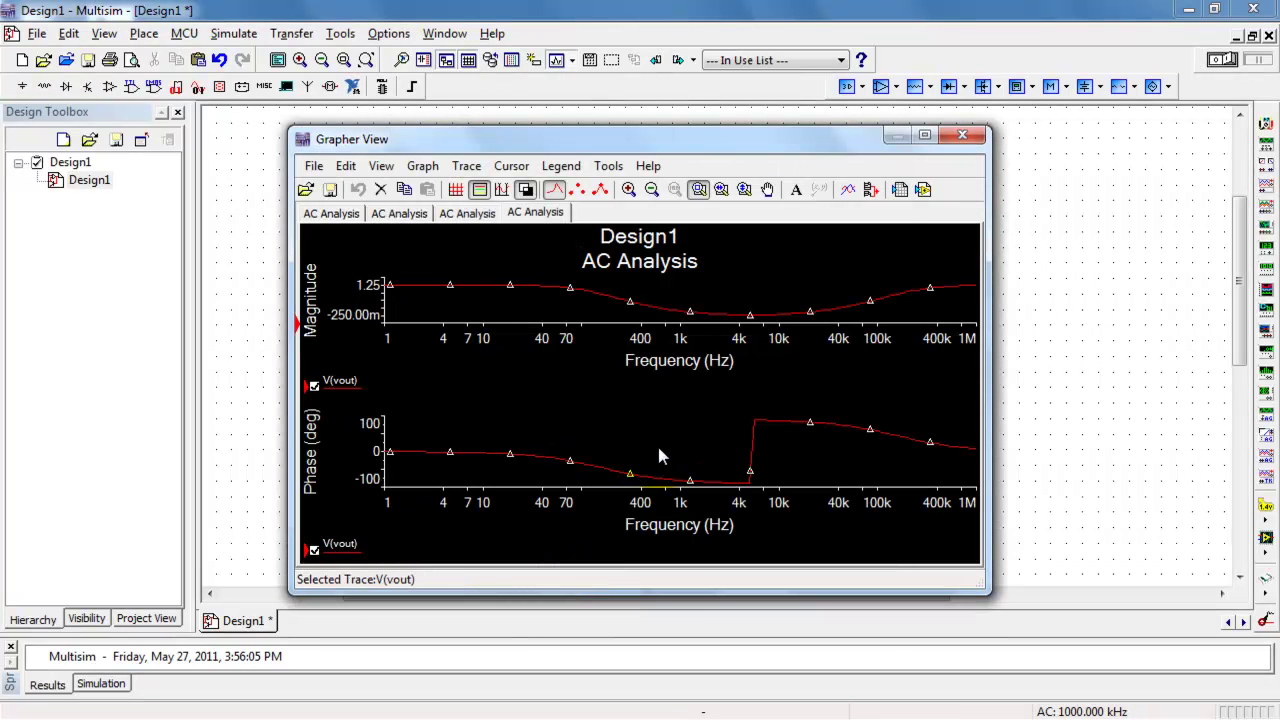
click(578, 190)
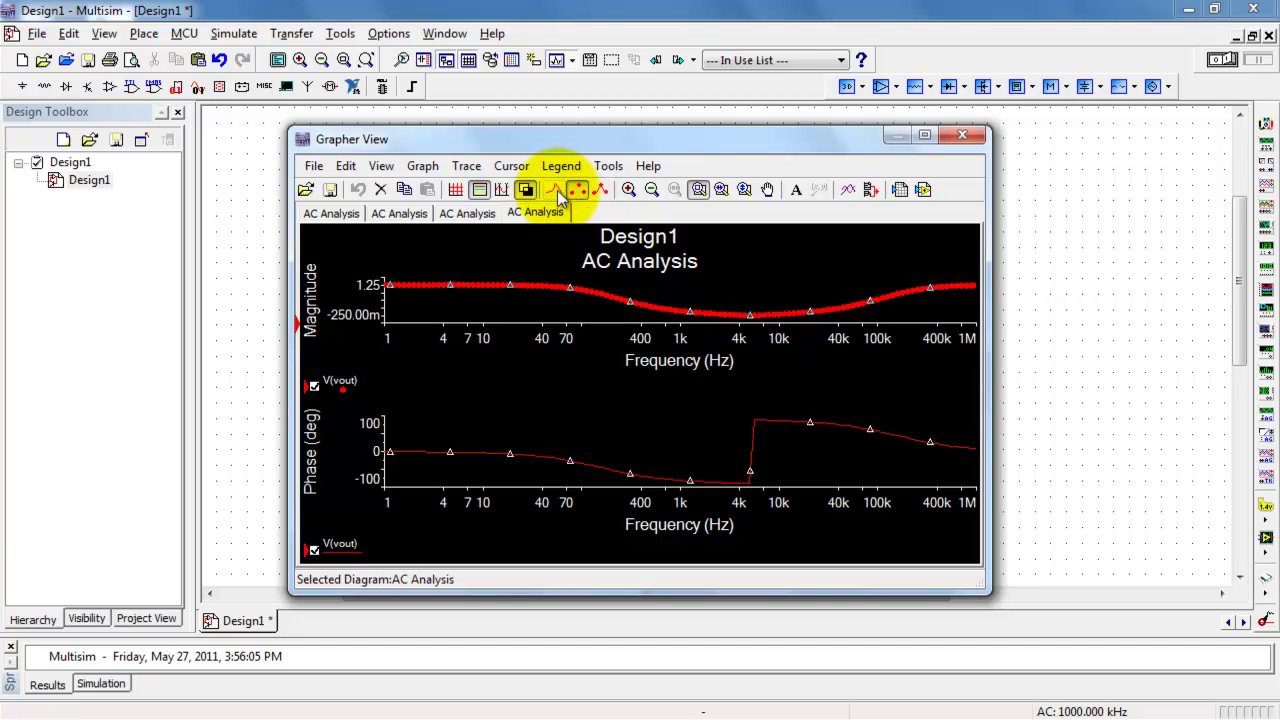
click(555, 190)
click(456, 190)
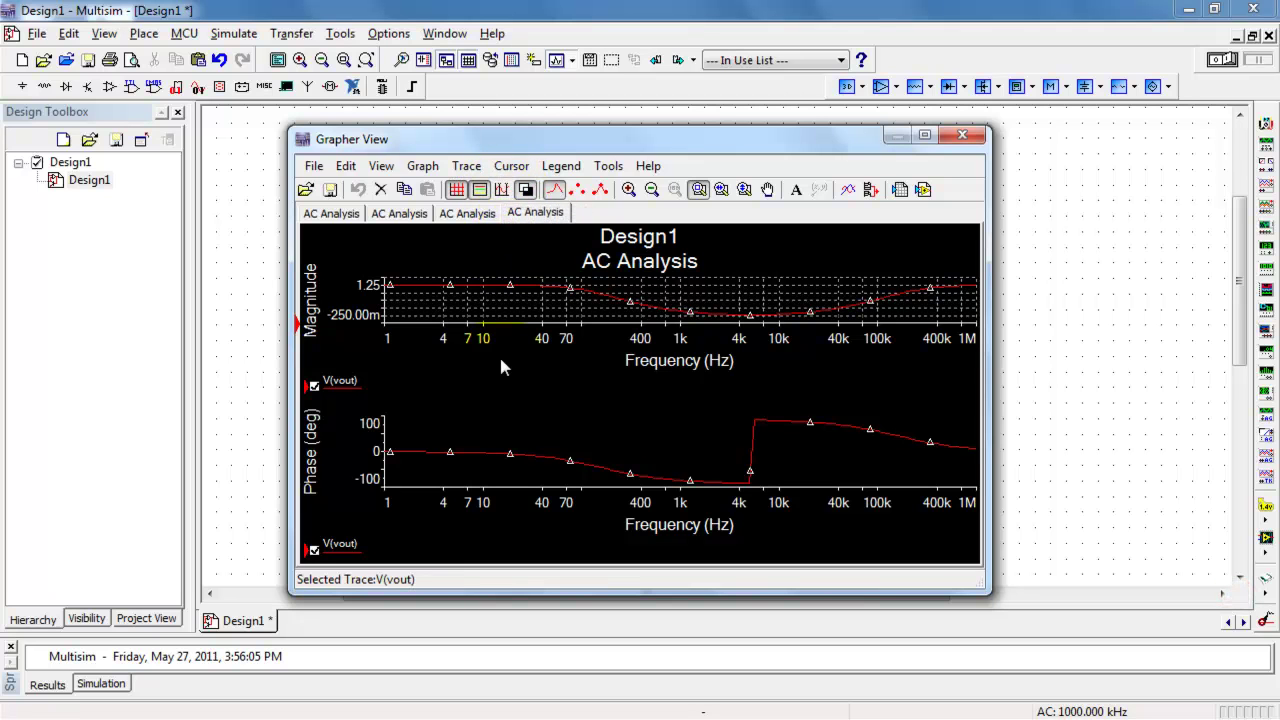
double_click(568, 138)
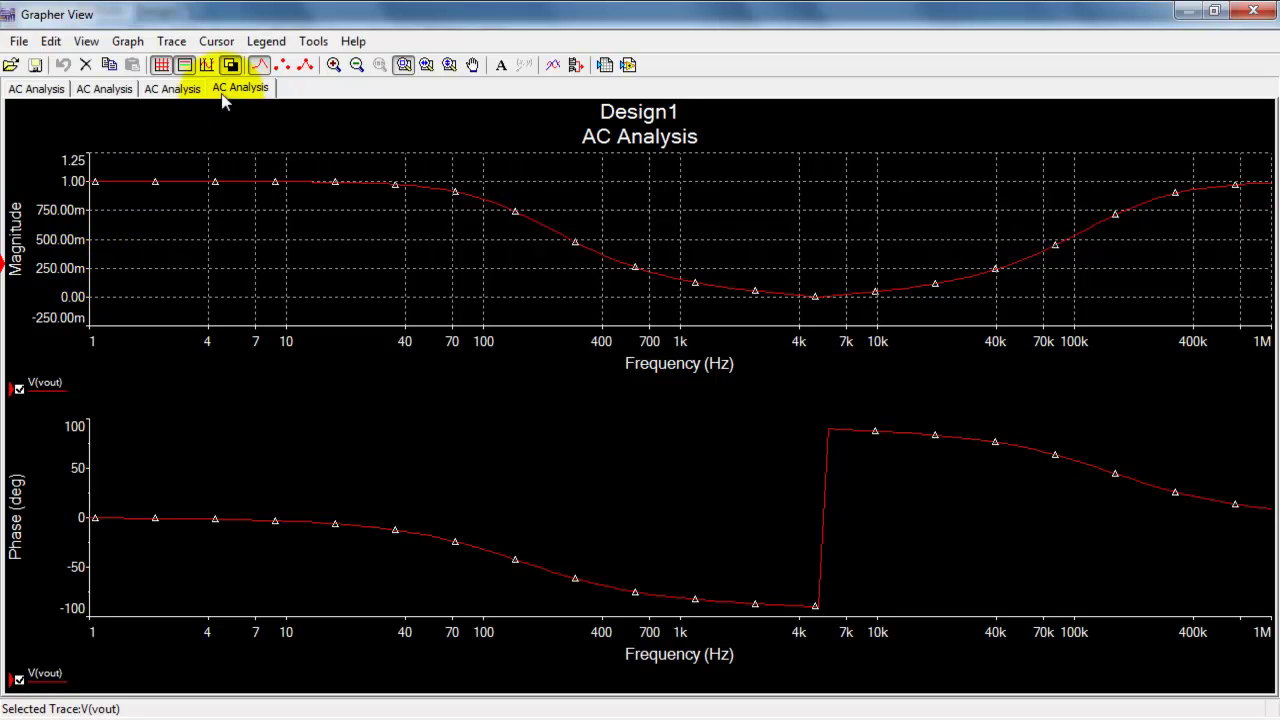
- Show cursors on the magnitude plot and move cursor 2 to 14.7066 kHz, reading 81.4318m
click(206, 64)
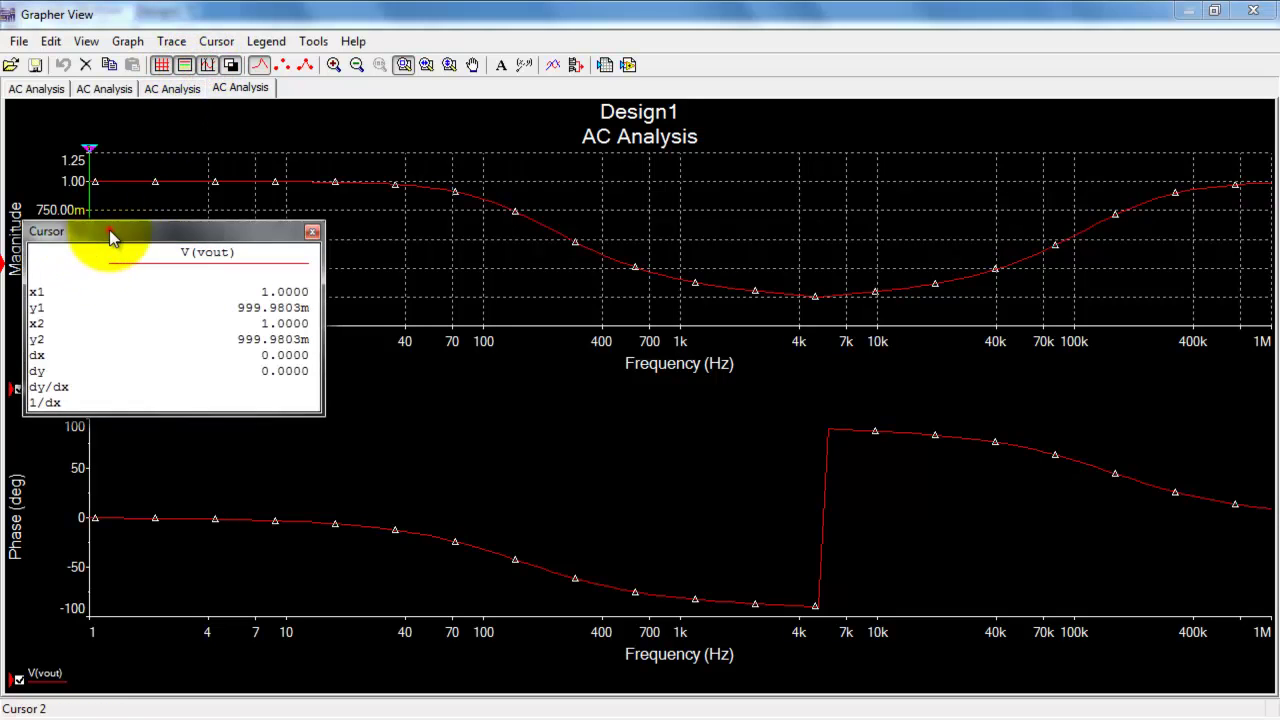
drag(110, 237, 358, 301)
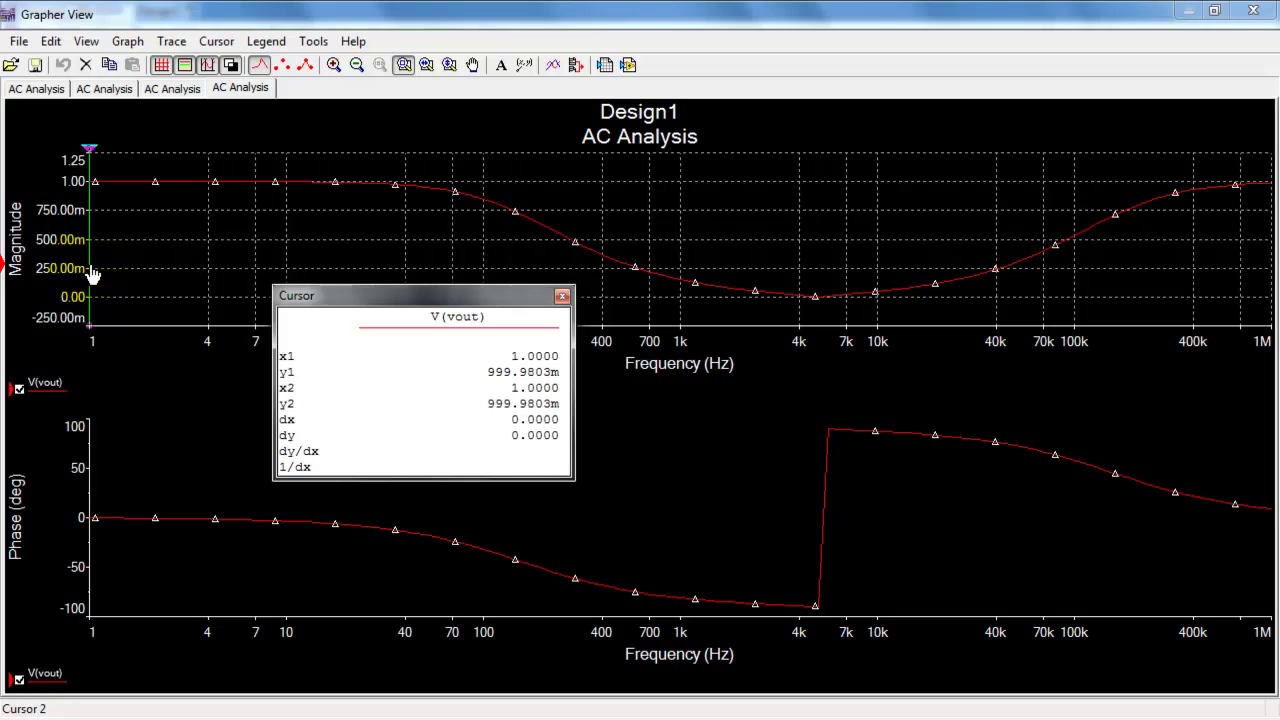
drag(92, 275, 909, 310)
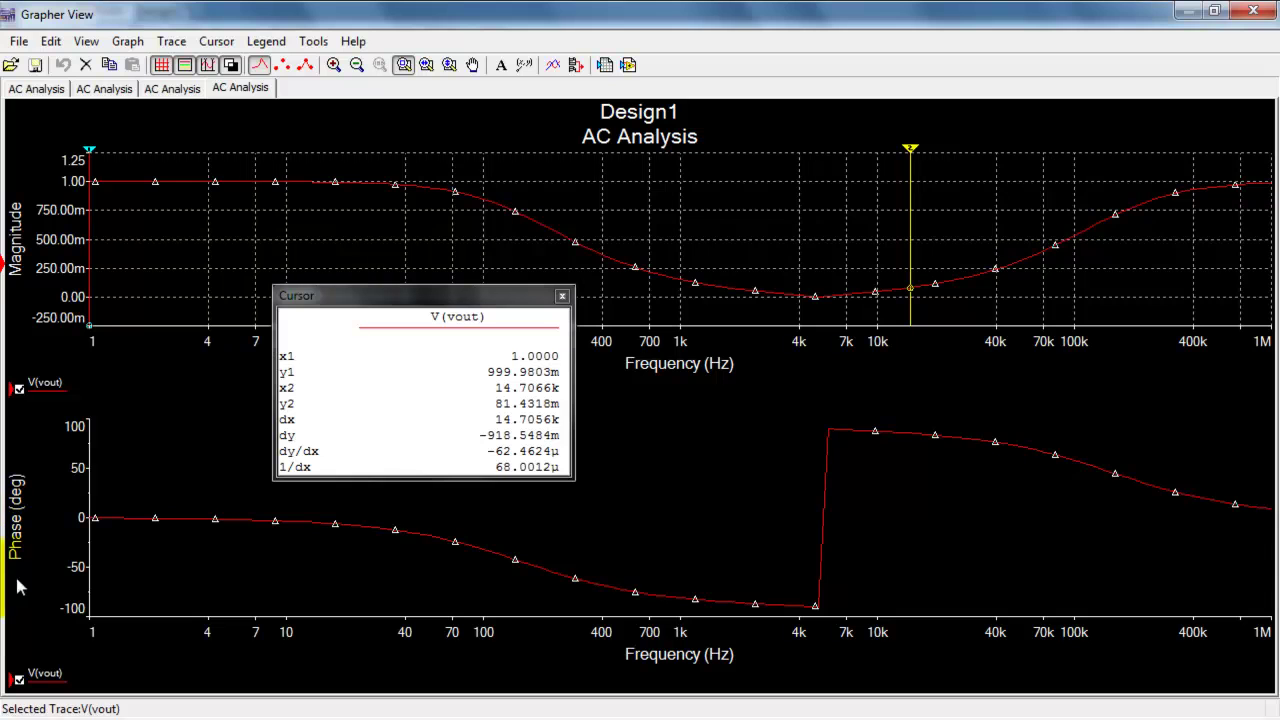
click(14, 530)
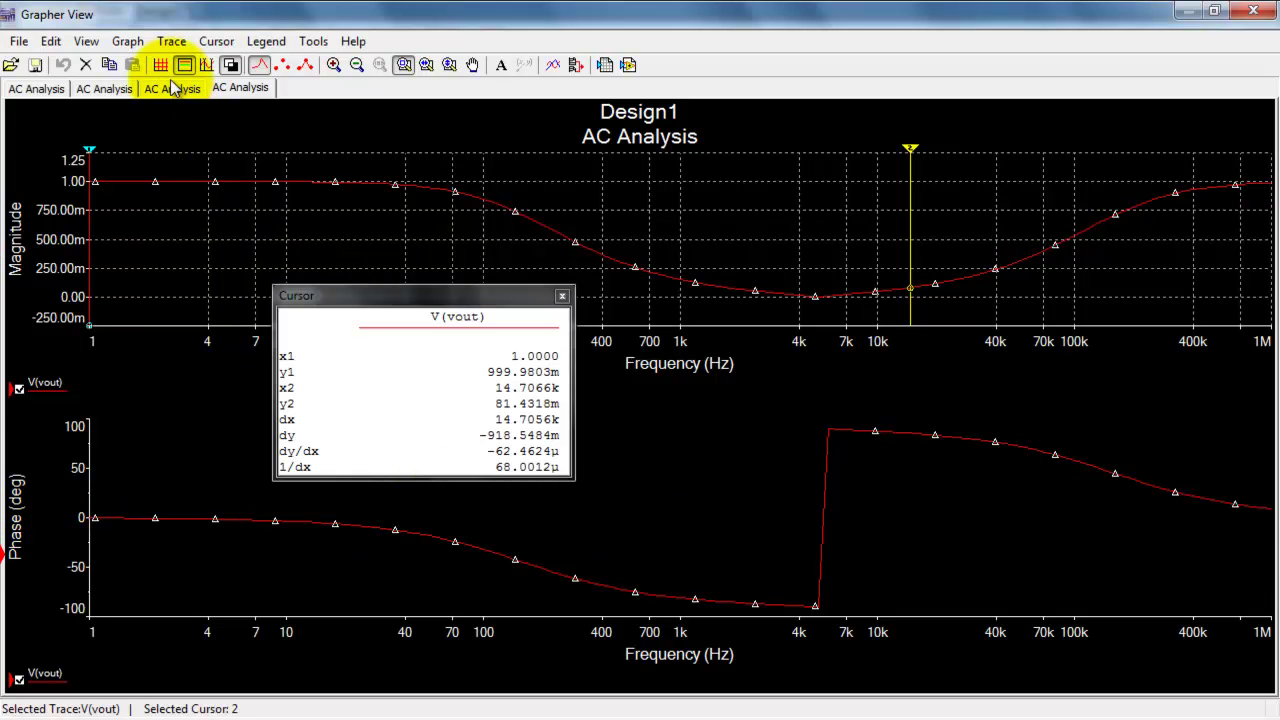
- Add cursors to the phase plot and place cursor 2 near 7.73 kHz, reading 88.39°
click(231, 64)
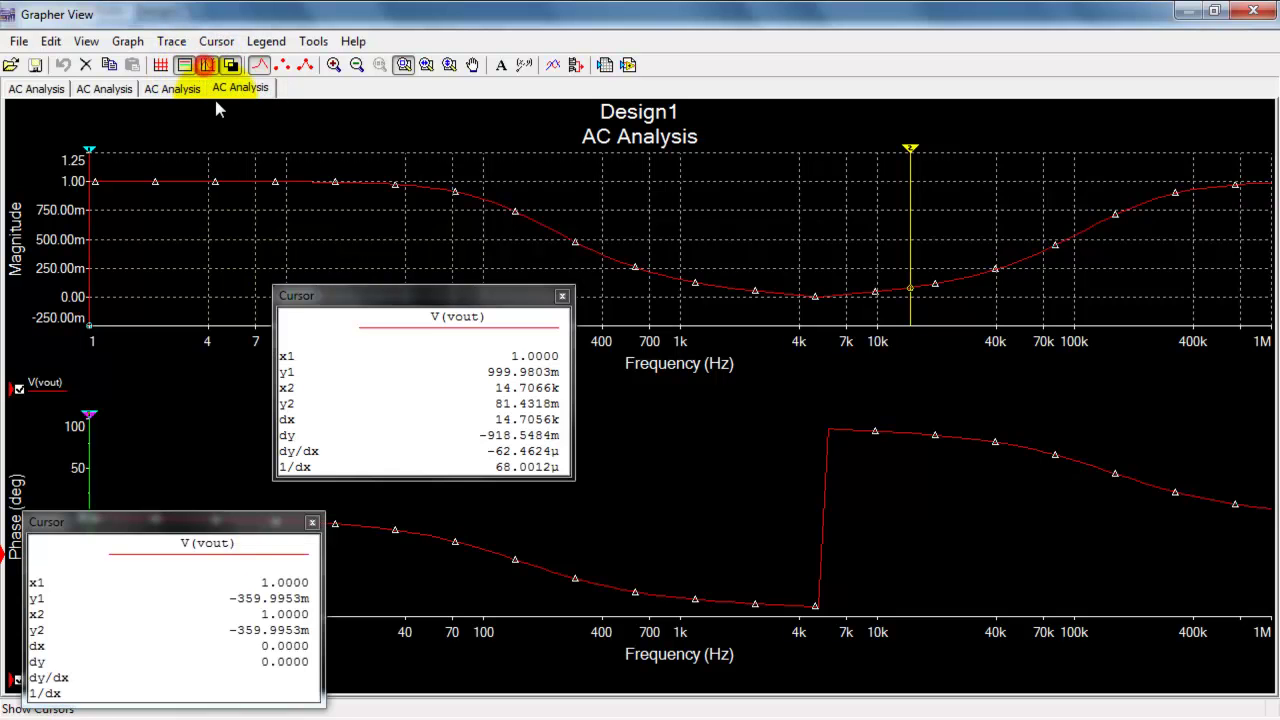
drag(165, 521, 523, 338)
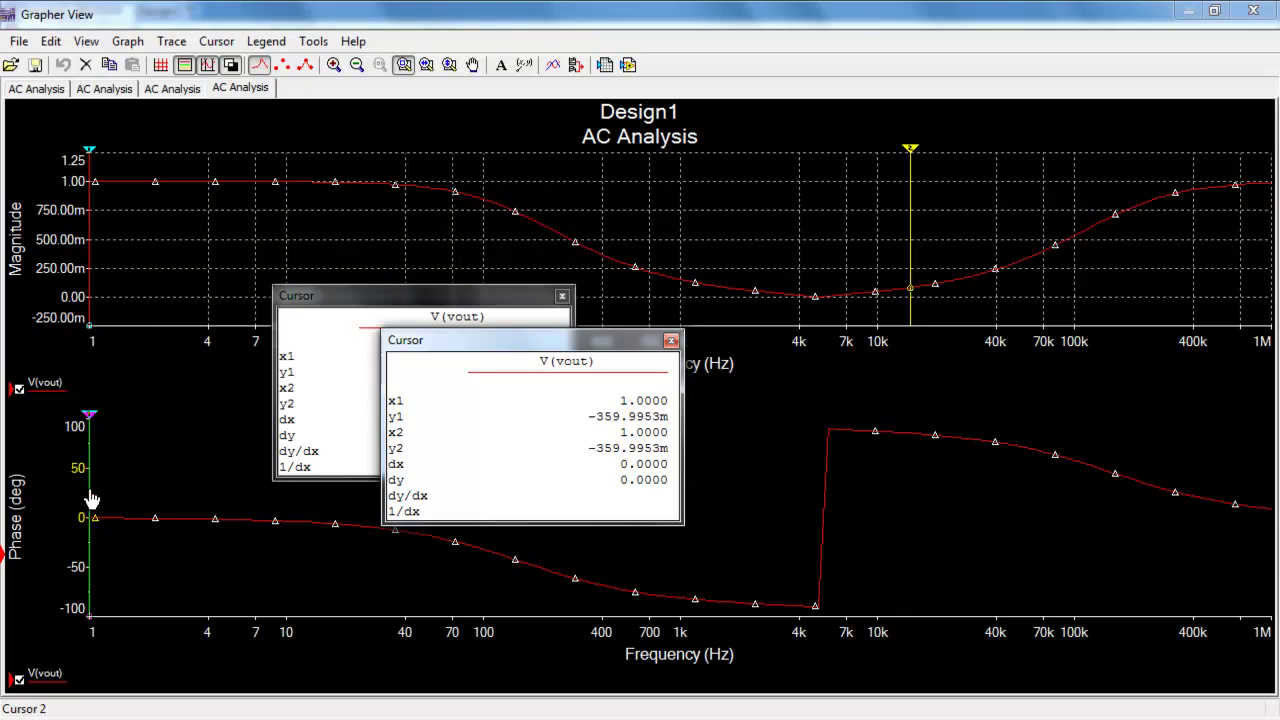
drag(89, 490, 858, 610)
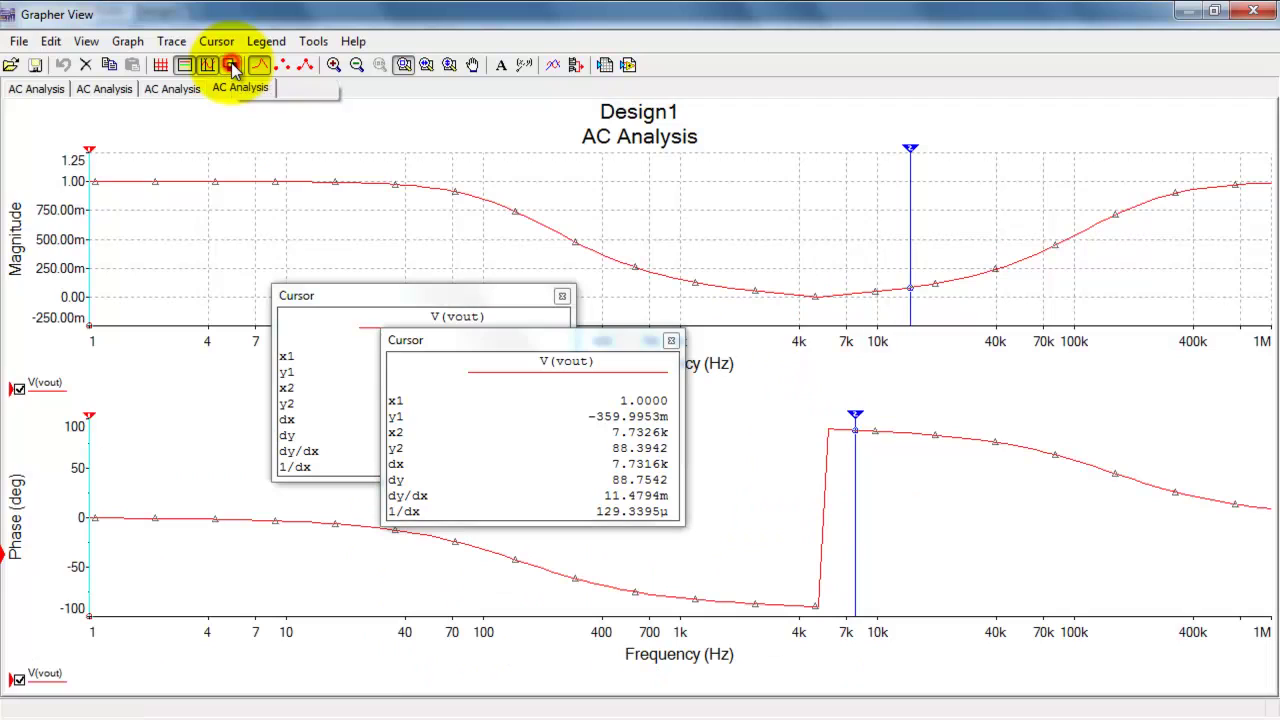
- Switch the graph background from black to white and close the grapher
click(231, 66)
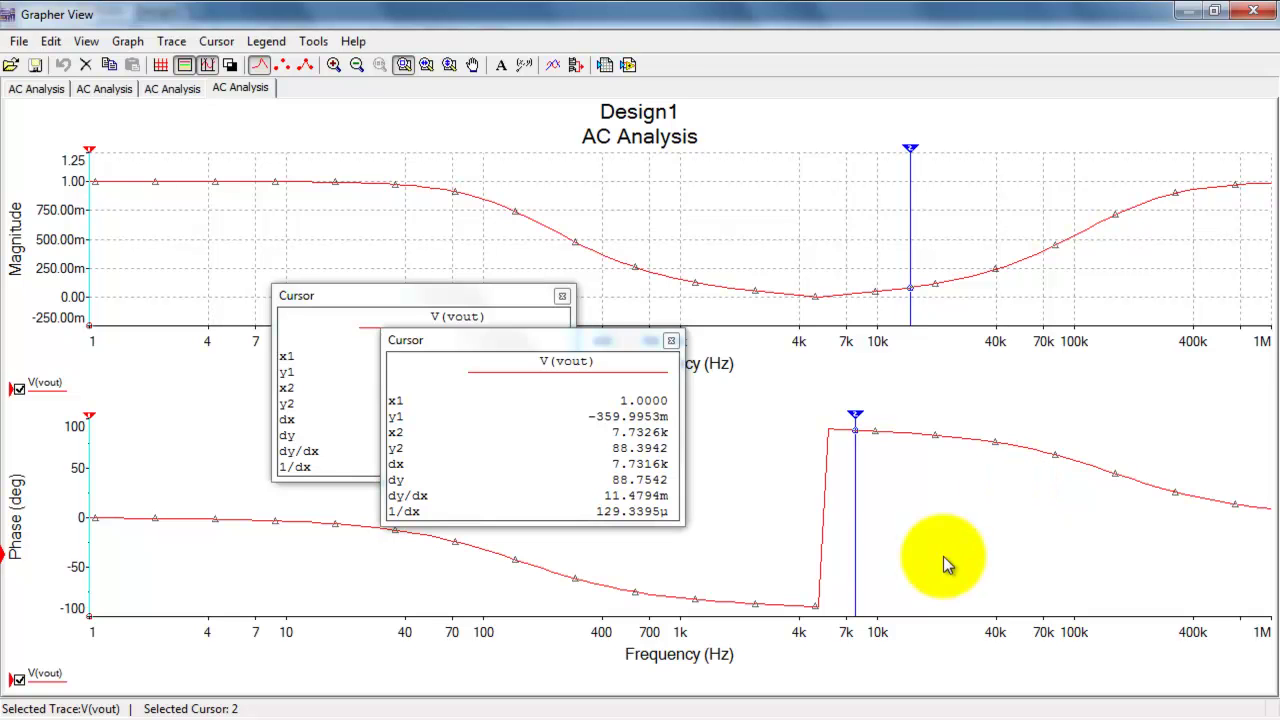
click(1256, 18)
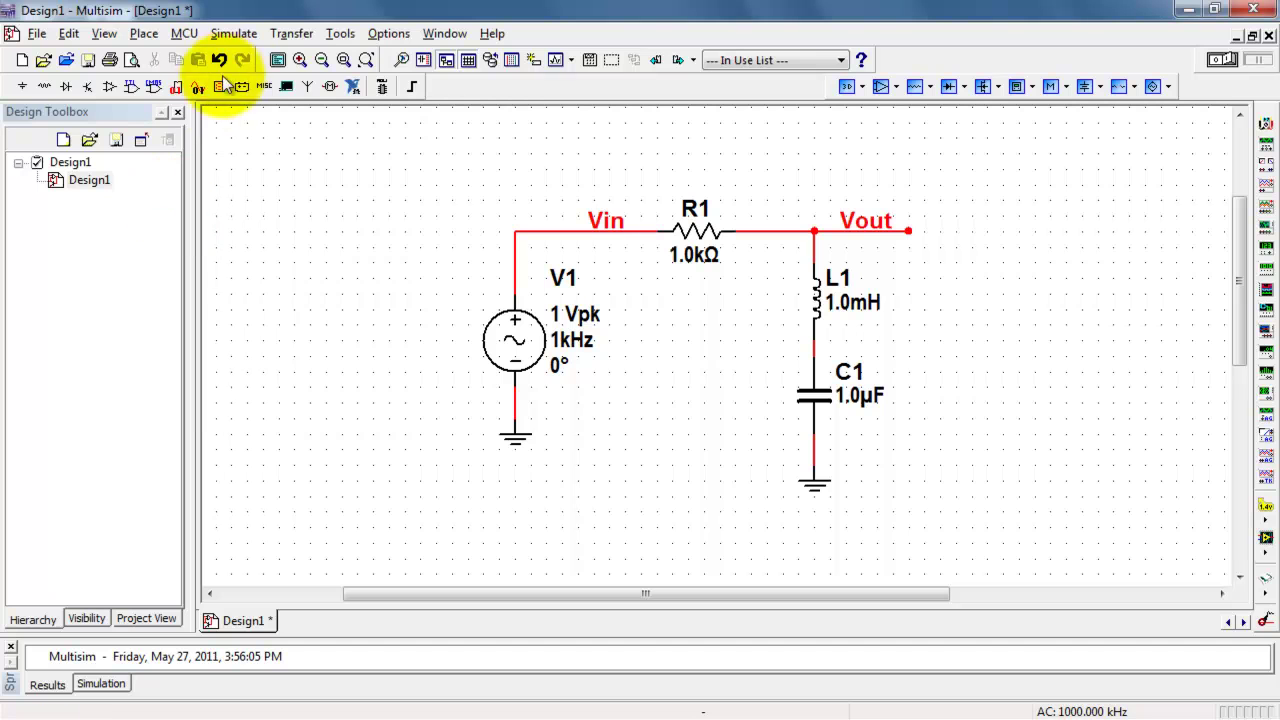
- Set the AC analysis stop frequency unit to MHz for a 1 Hz–10 MHz sweep, Decibel vertical scale, and select points per decade
click(234, 36)
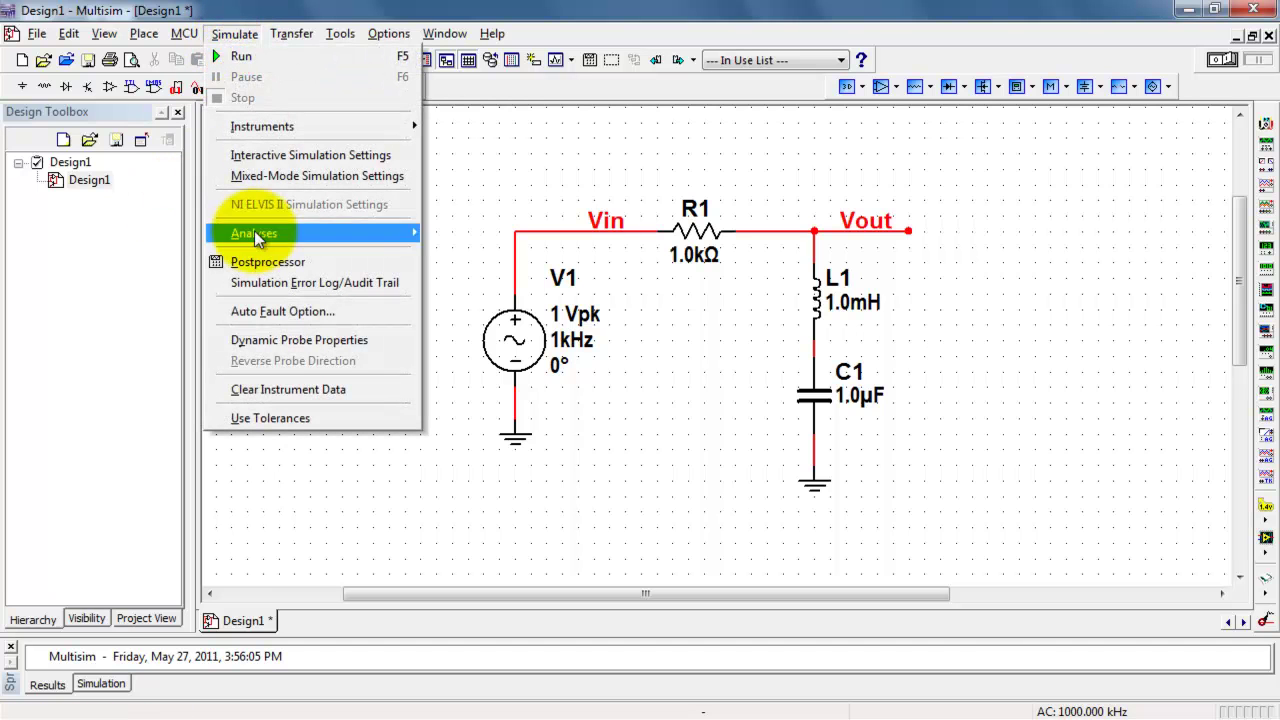
mouse_move(262, 239)
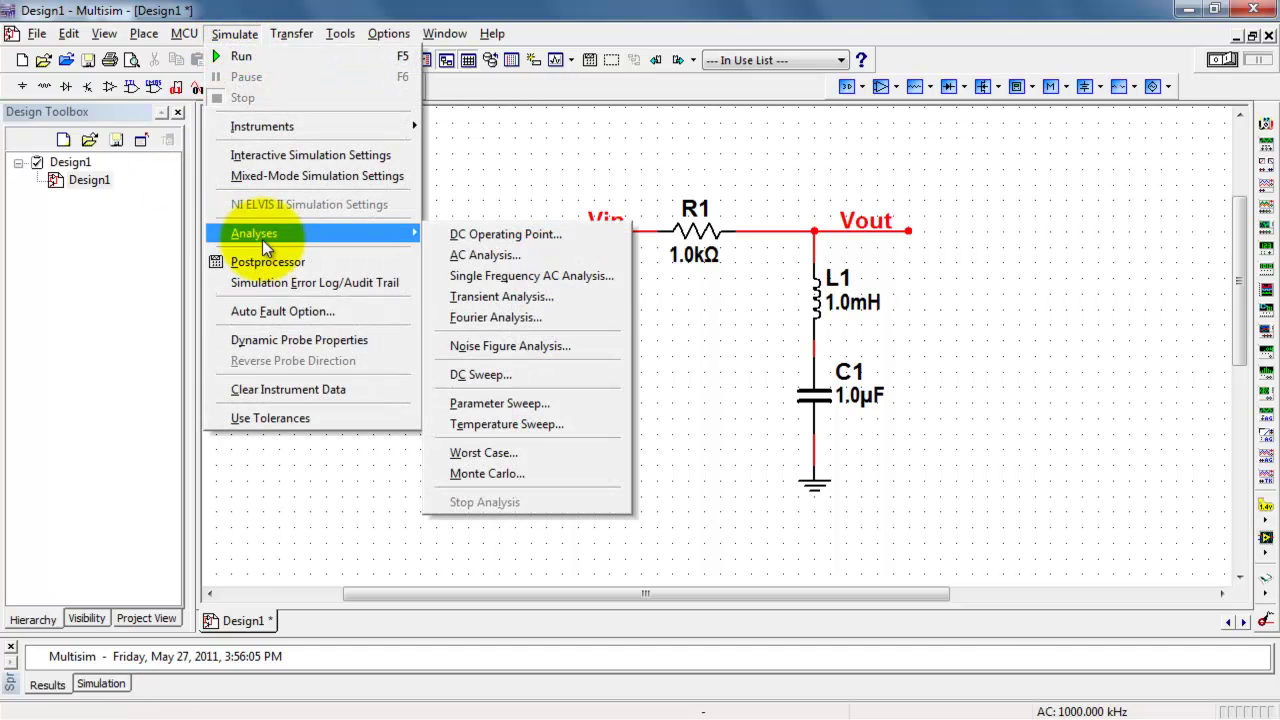
click(474, 256)
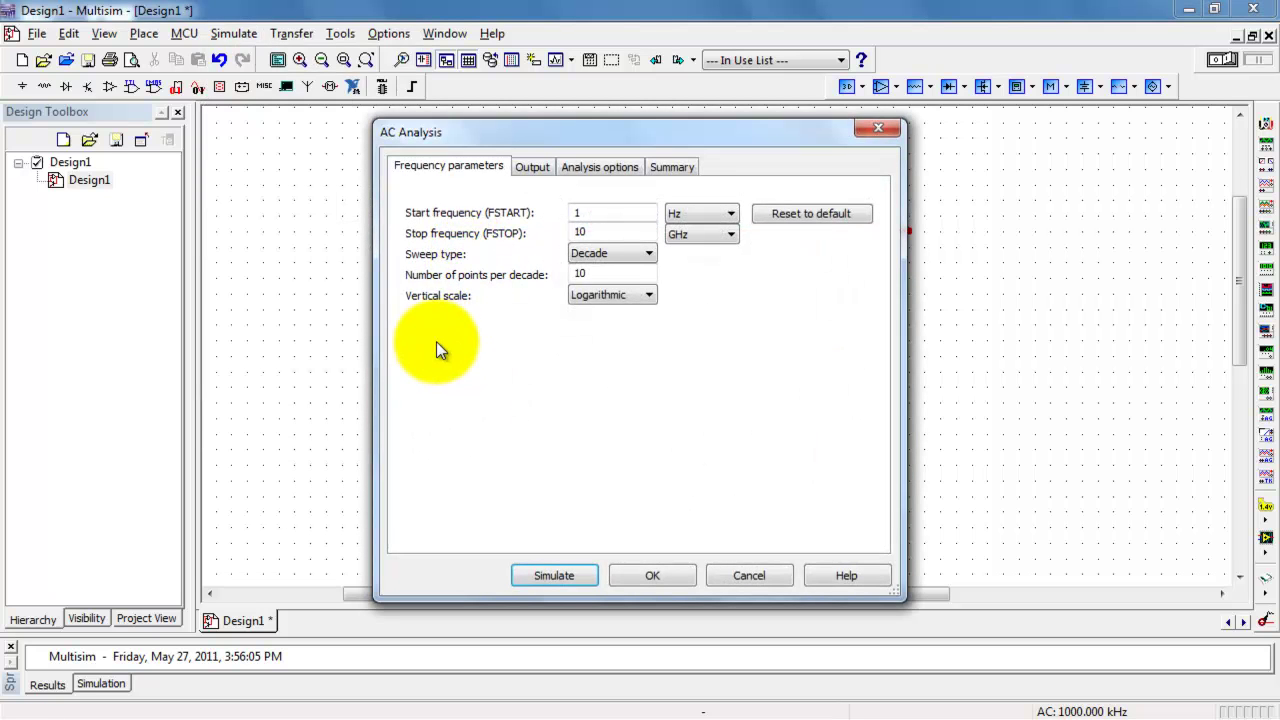
click(729, 234)
click(711, 253)
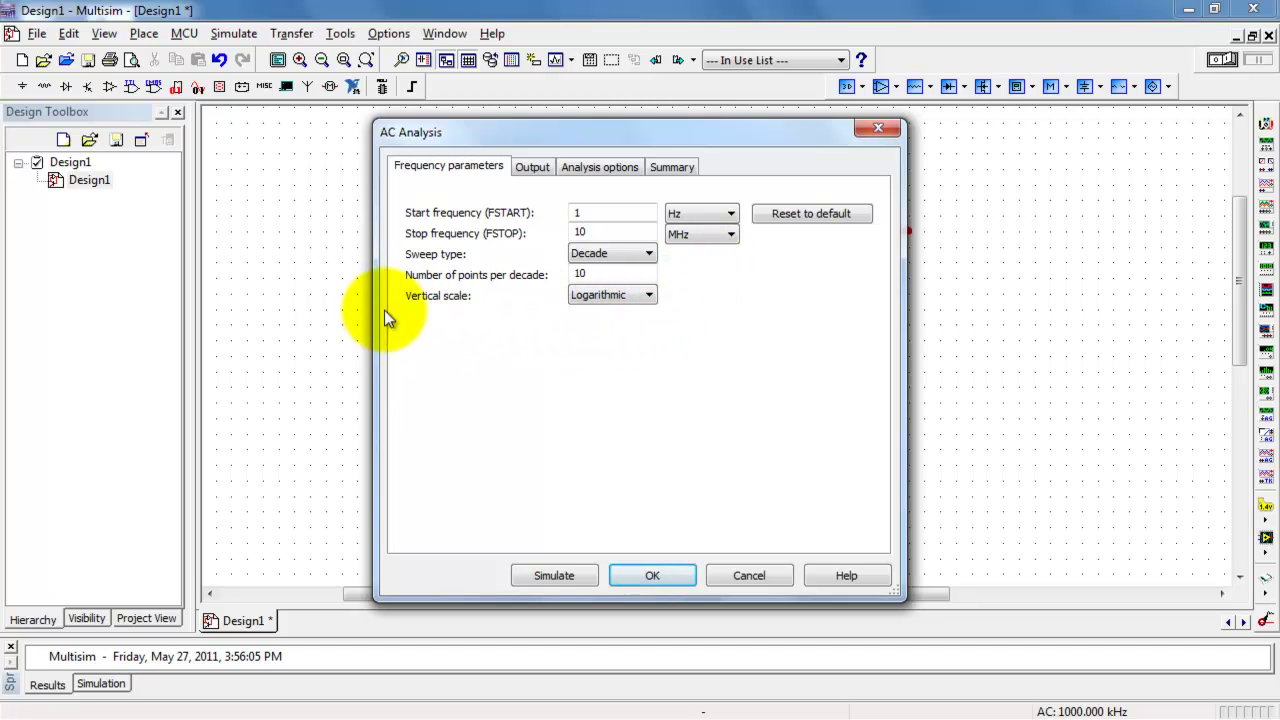
click(649, 296)
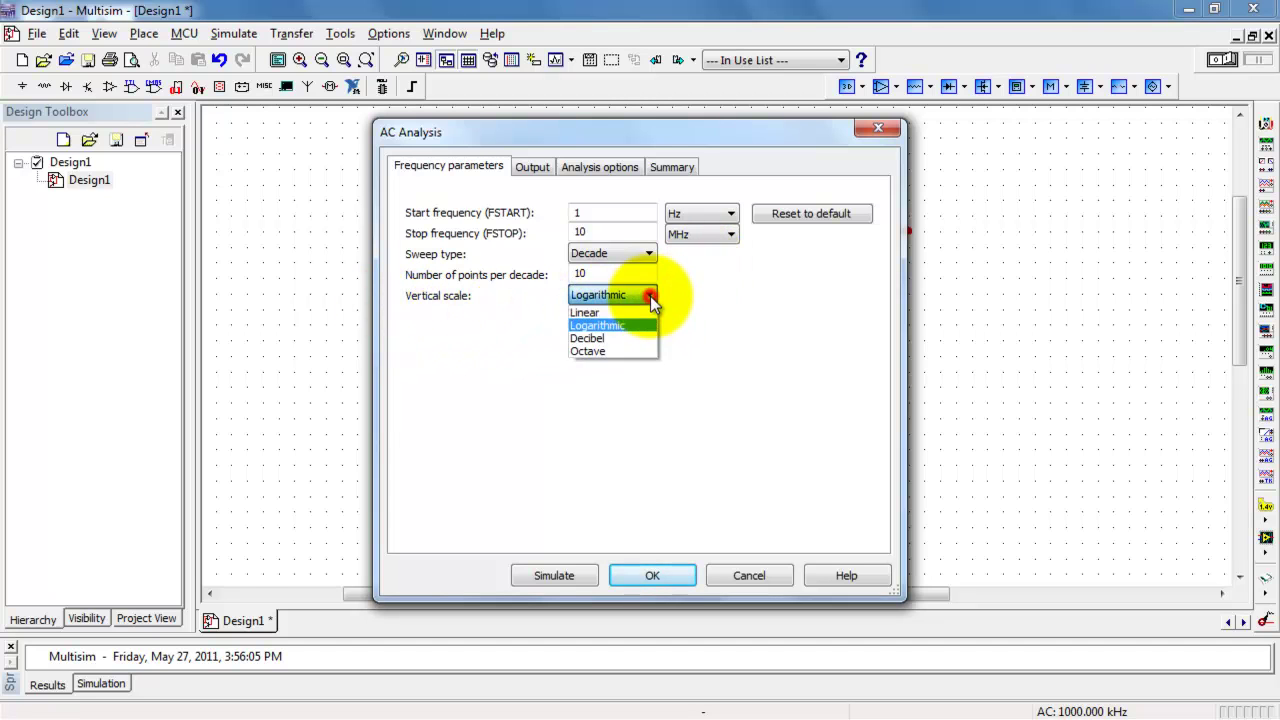
click(600, 338)
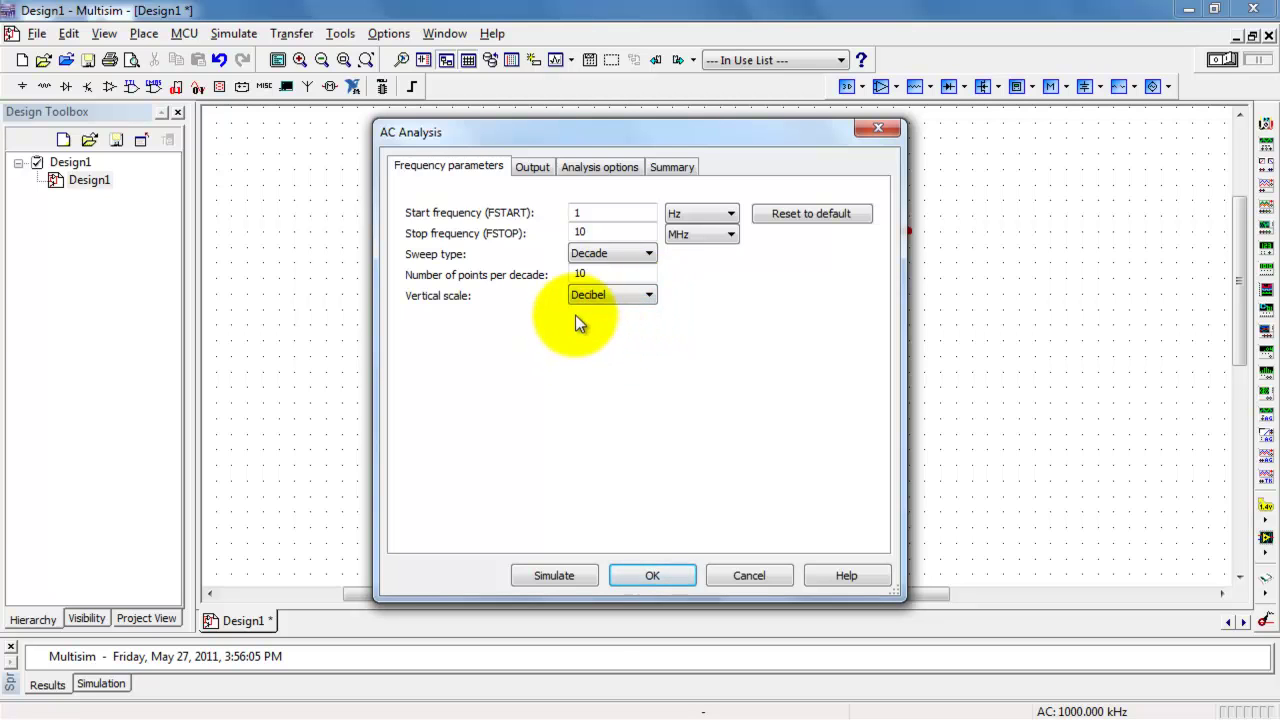
drag(597, 273, 575, 277)
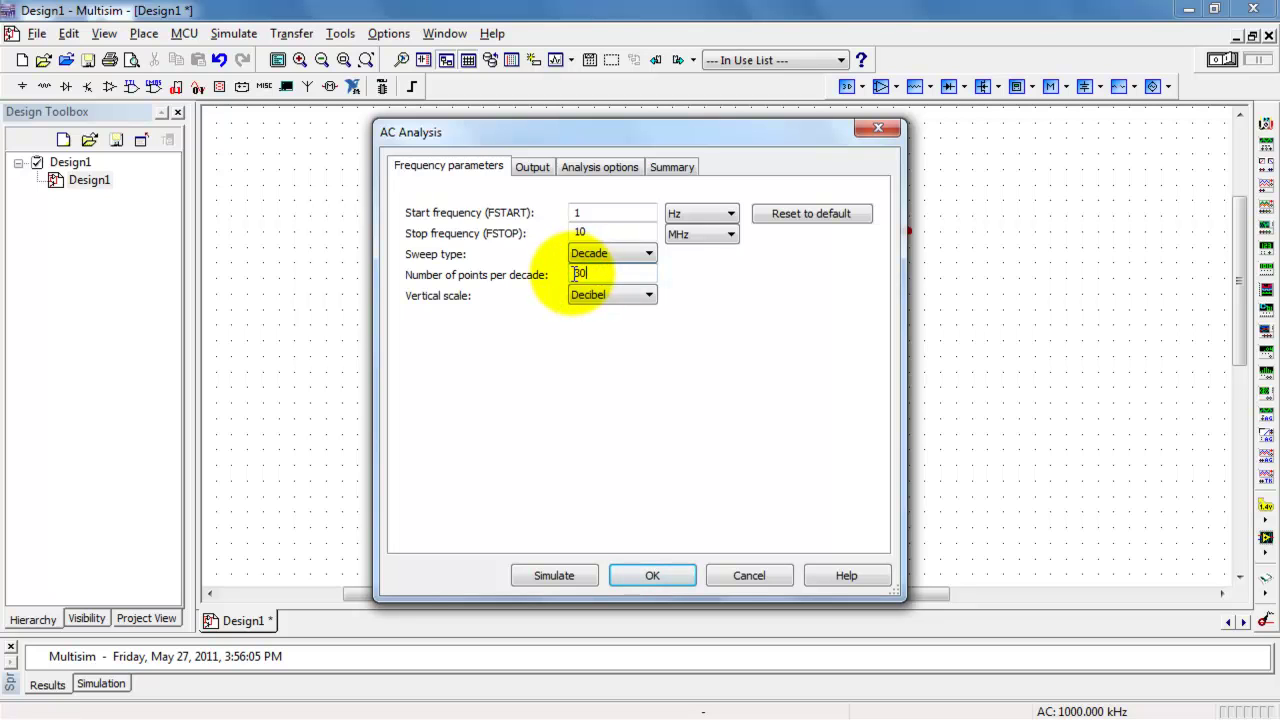
- Run the 1 Hz–10 MHz AC analysis, move cursor readouts off the curves, and select the dB magnitude plot
click(557, 574)
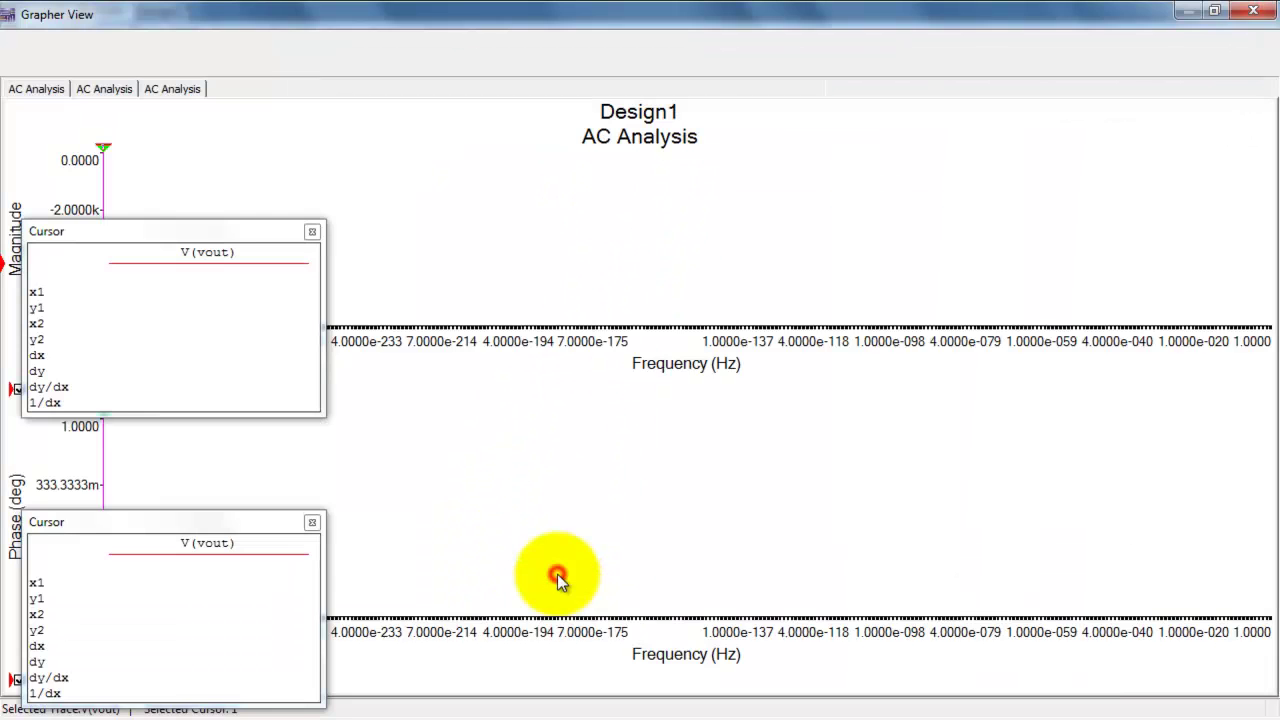
drag(234, 235, 503, 263)
drag(240, 526, 1091, 470)
click(1161, 466)
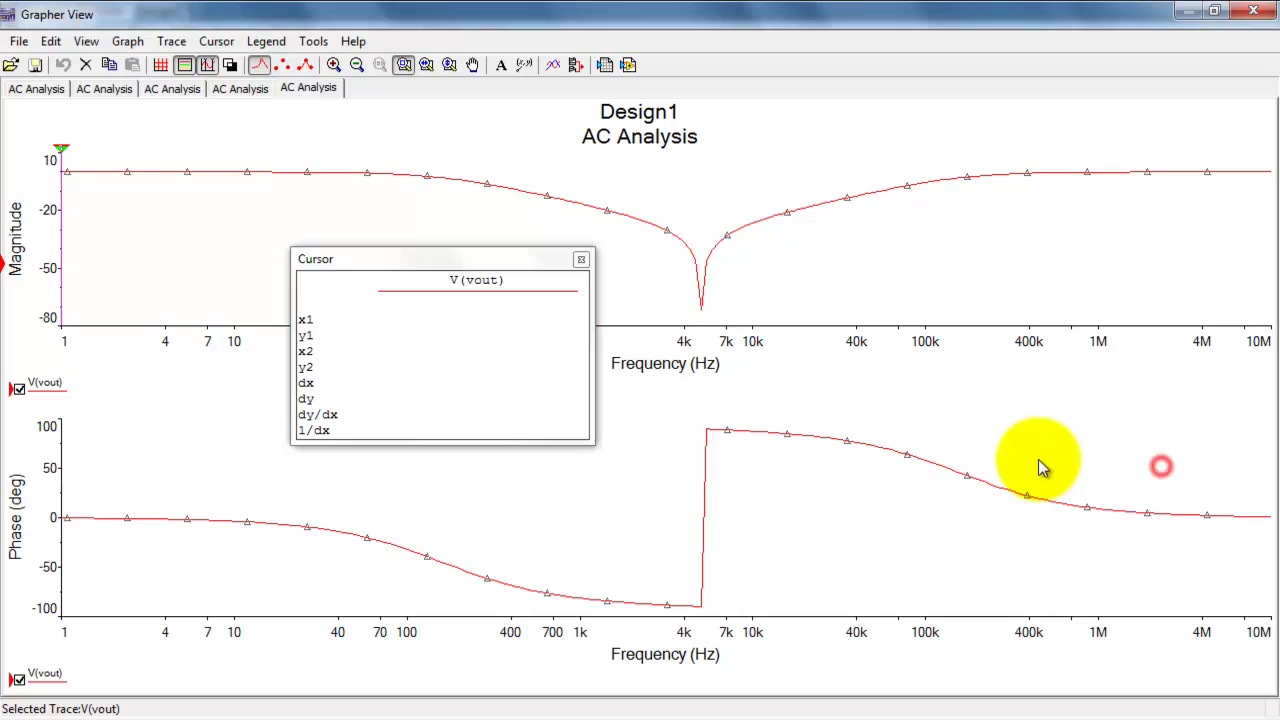
click(330, 382)
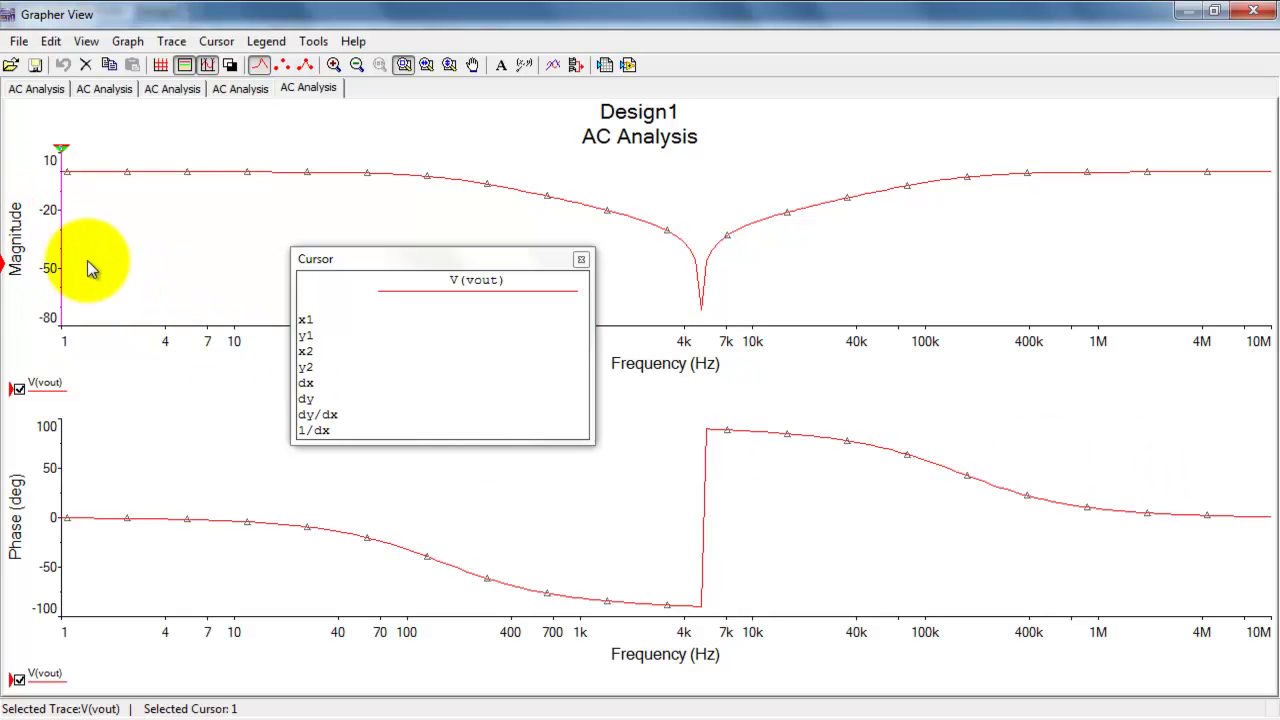